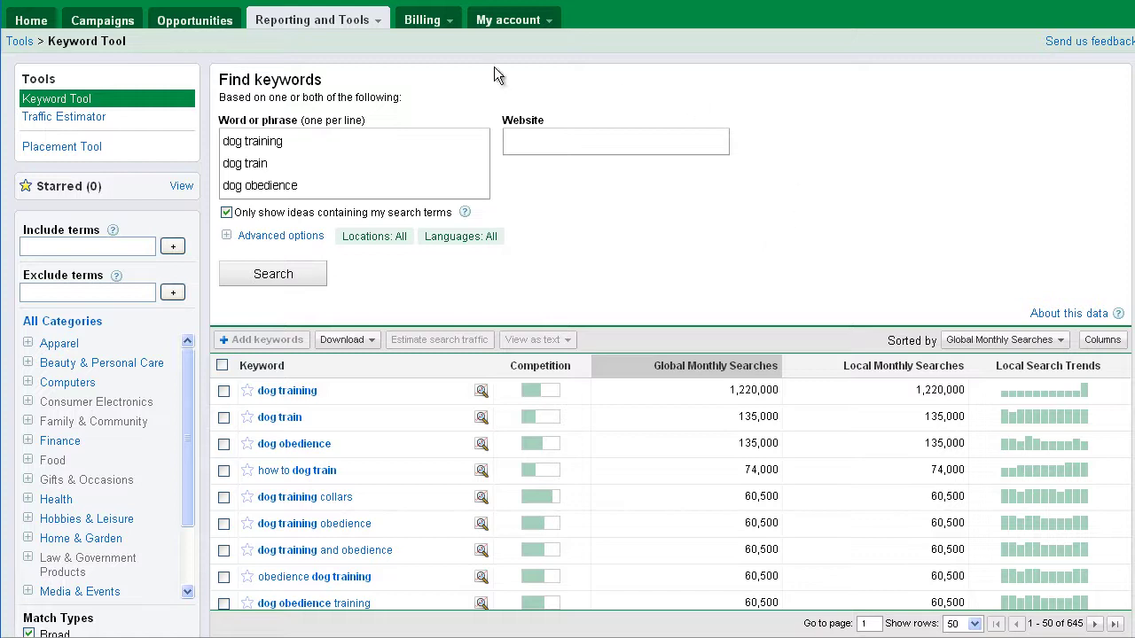
- Export all 645 keyword ideas as CSV for Excel, set to open keyword_ideas_20101117_1241212.csv in Excel
{"action": "left_click_drag", "start_coordinate": [335, 186], "coordinate": [223, 141]}
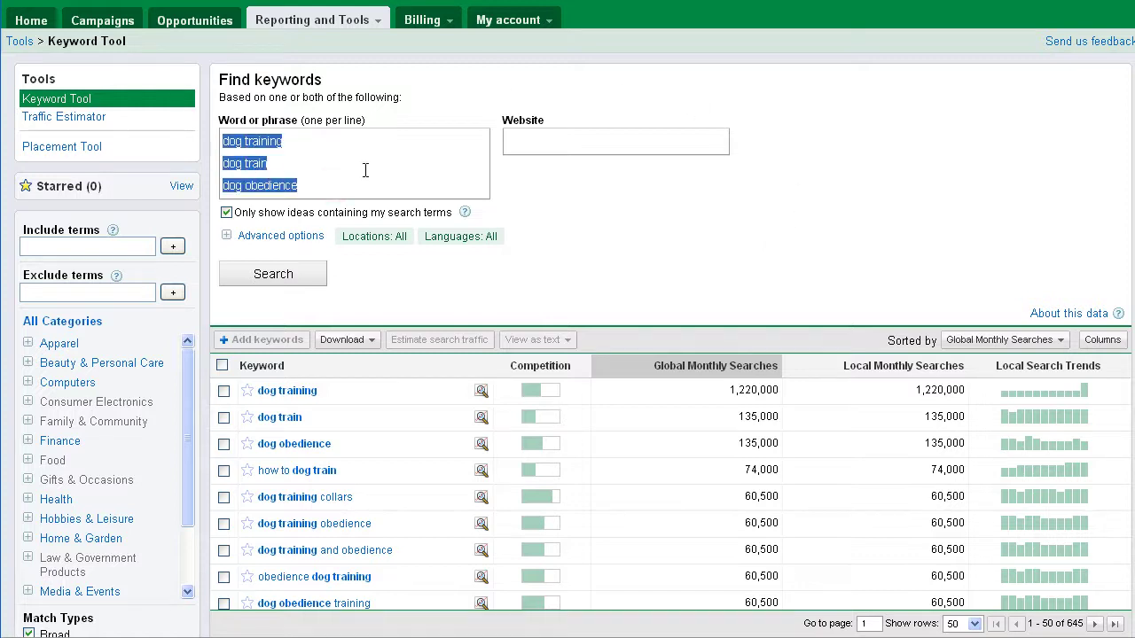
{"action": "left_click", "coordinate": [365, 170]}
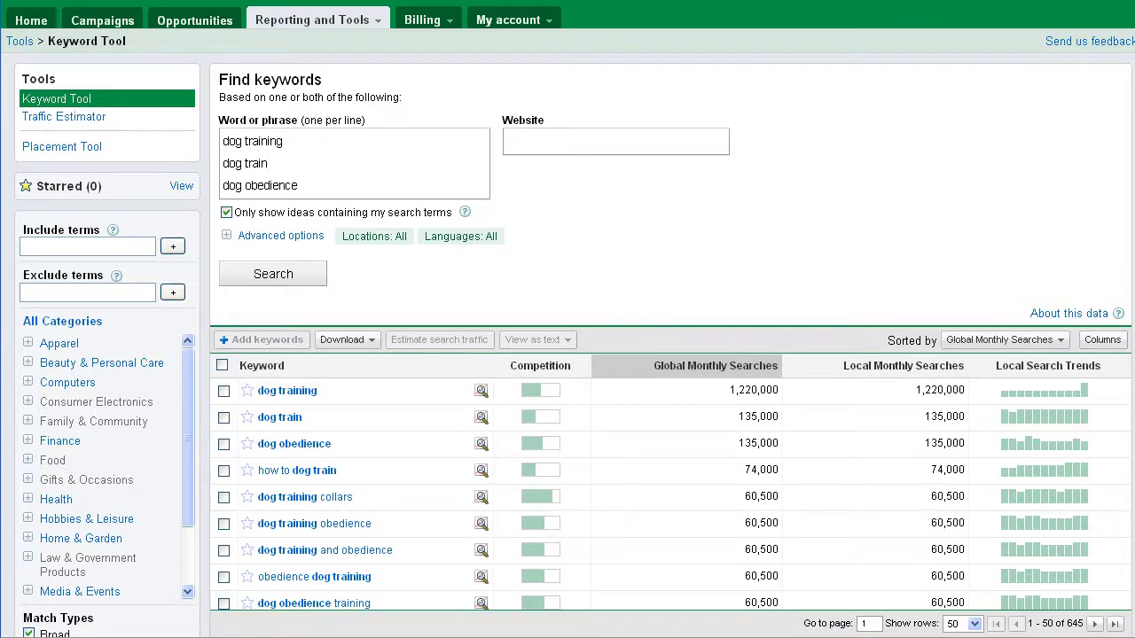
{"action": "scroll", "coordinate": [567, 355], "scroll_direction": "down", "scroll_amount": 2}
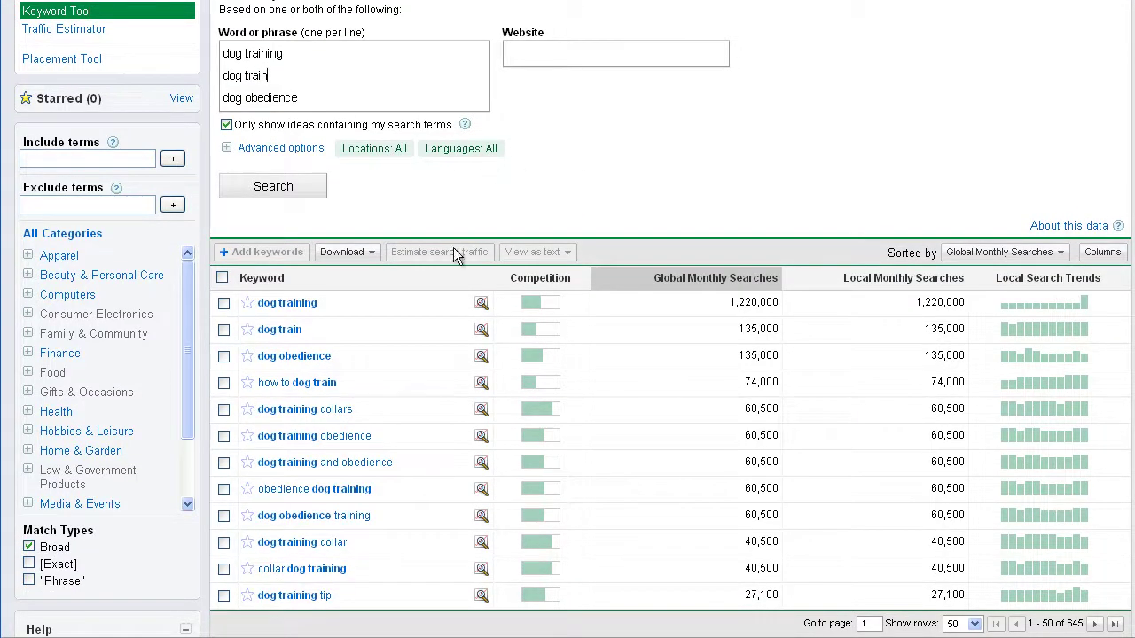
{"action": "left_click", "coordinate": [355, 257]}
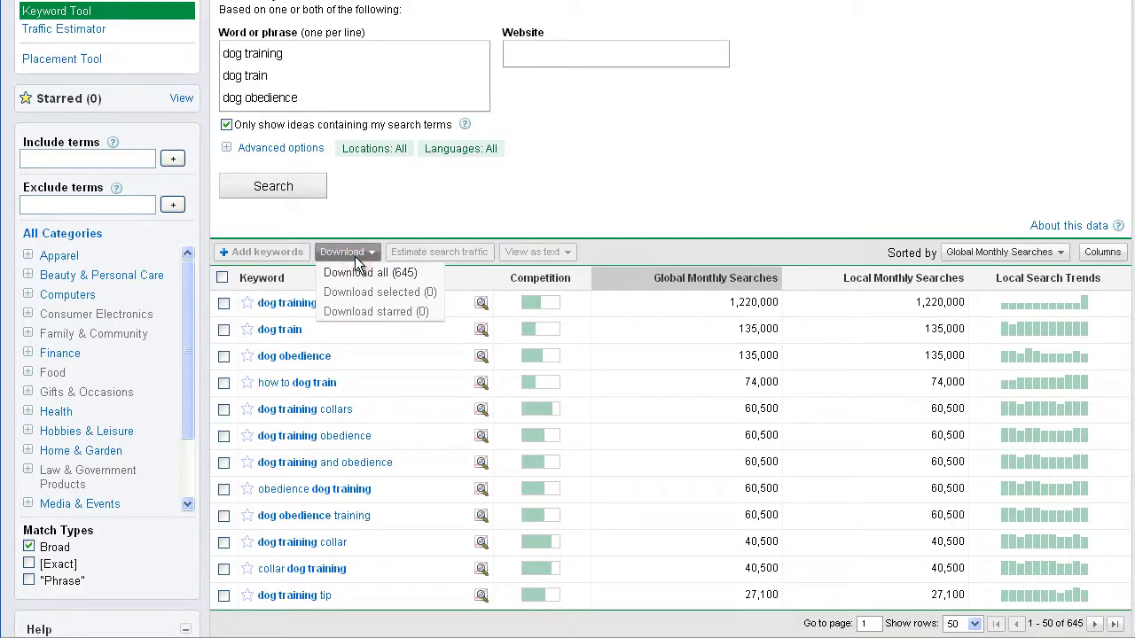
{"action": "left_click", "coordinate": [365, 275]}
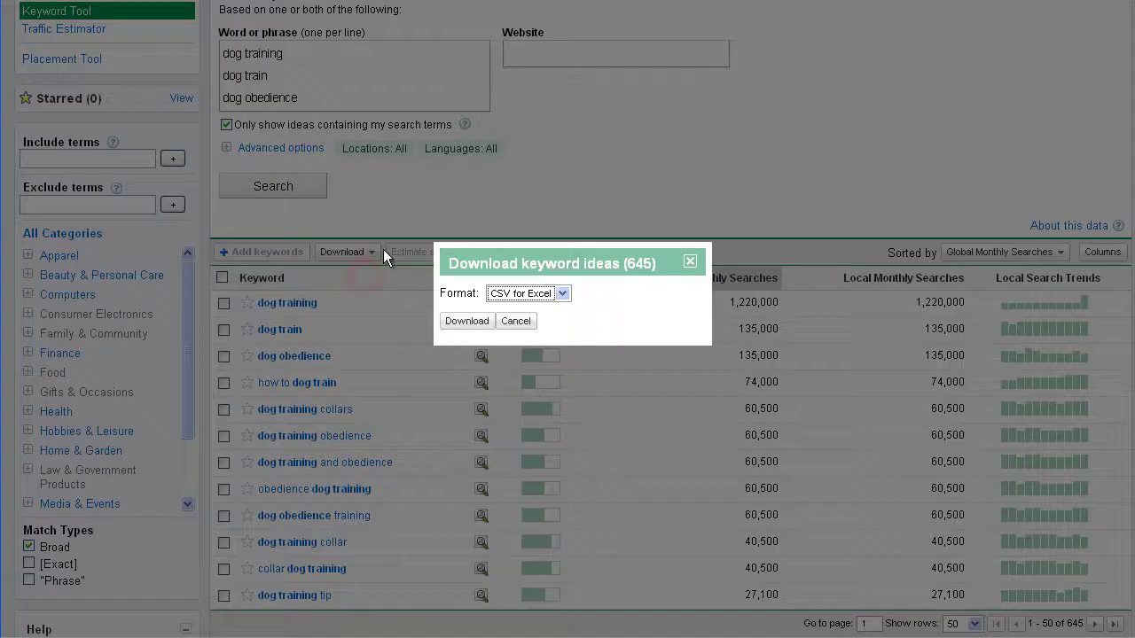
{"action": "left_click", "coordinate": [466, 321]}
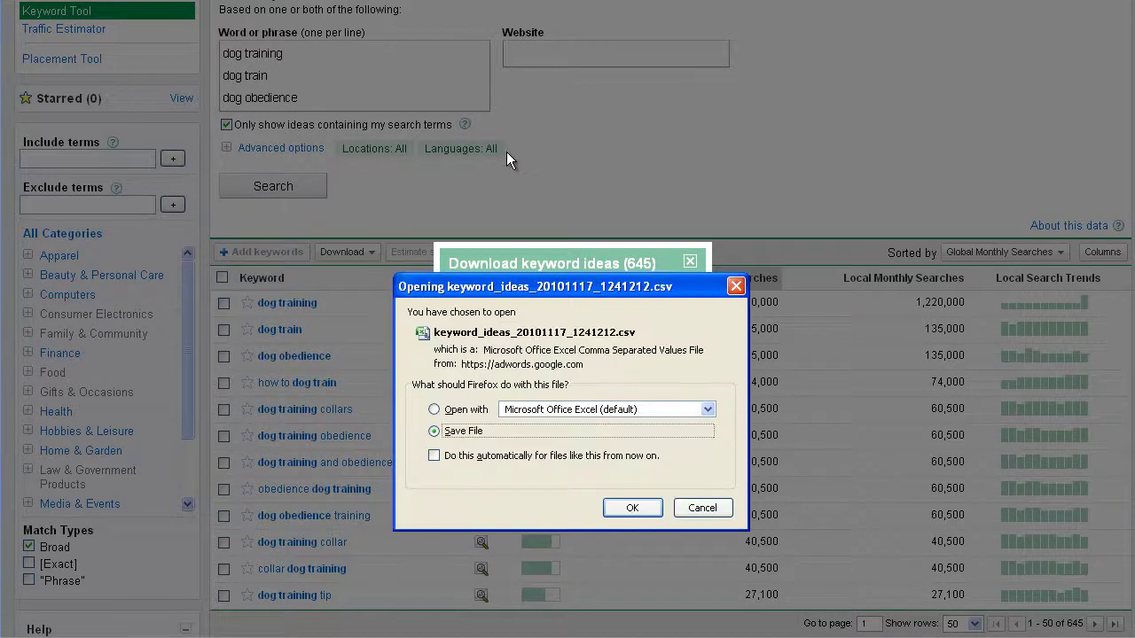
{"action": "left_click", "coordinate": [562, 431]}
{"action": "left_click", "coordinate": [463, 409]}
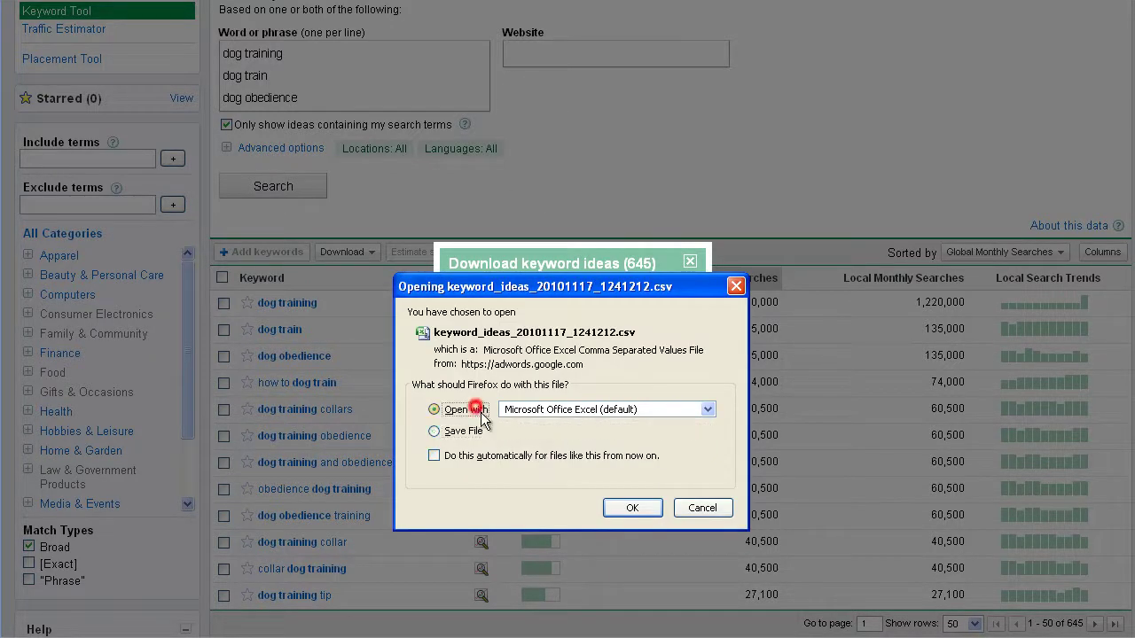
- Open the keyword CSV in Excel and bring up the Competition column's options for deletion
{"action": "left_click", "coordinate": [646, 509]}
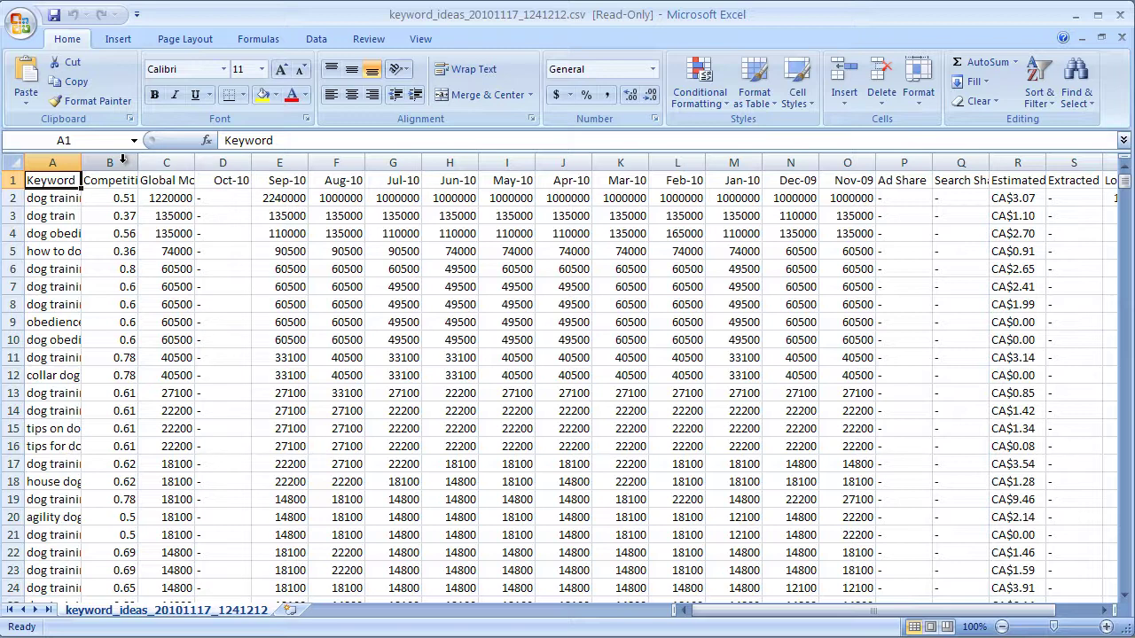
{"action": "left_click", "coordinate": [113, 162]}
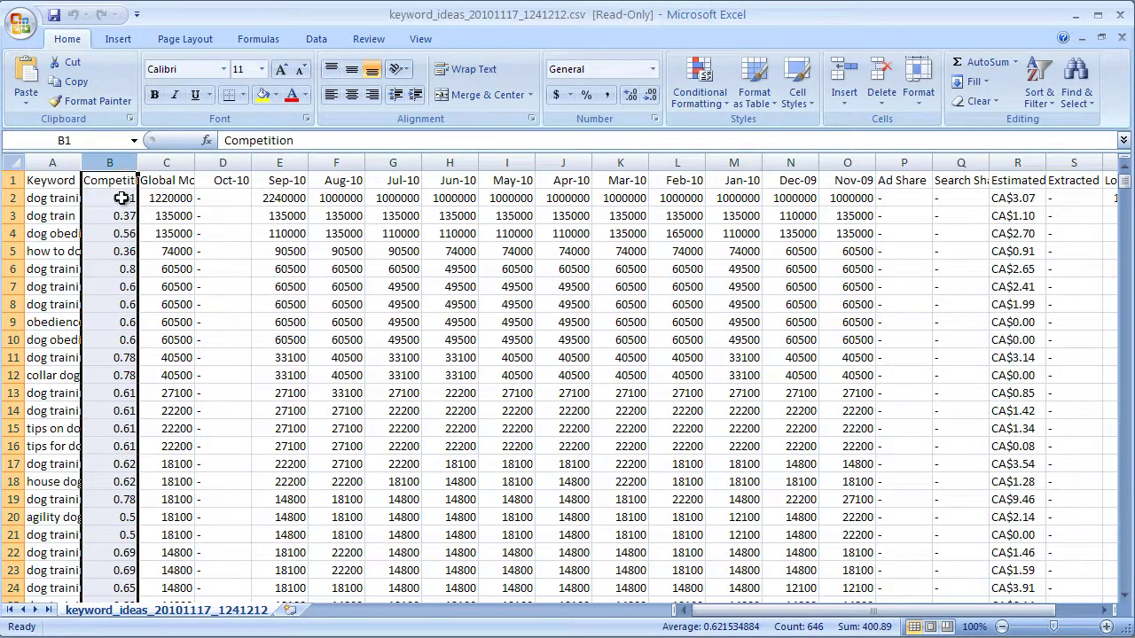
{"action": "right_click", "coordinate": [106, 167]}
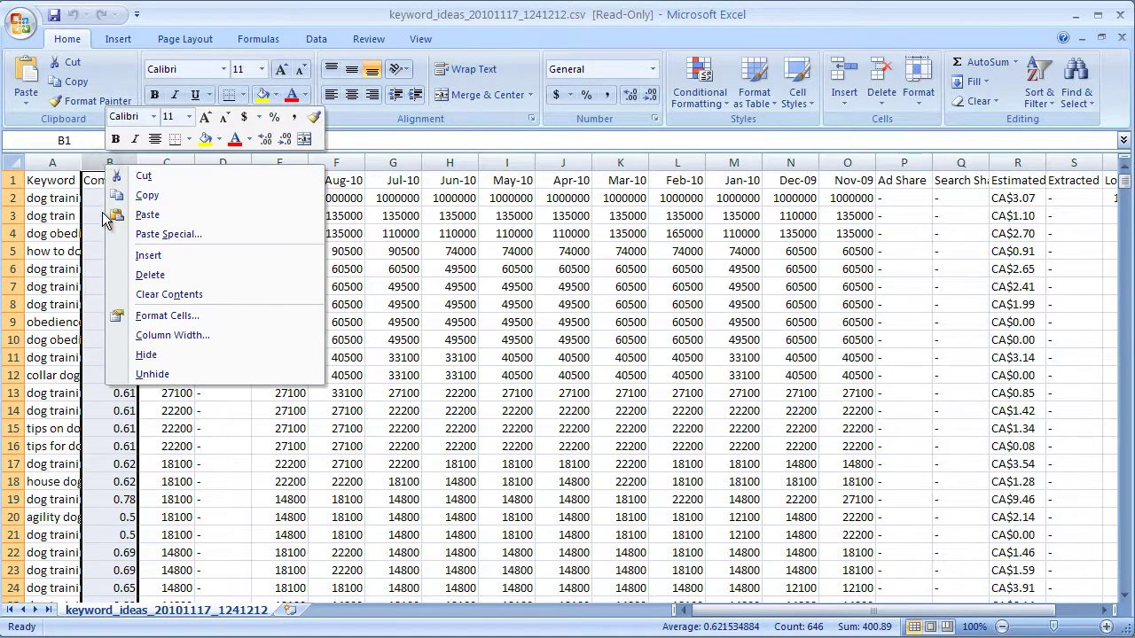
{"action": "left_click", "coordinate": [343, 27]}
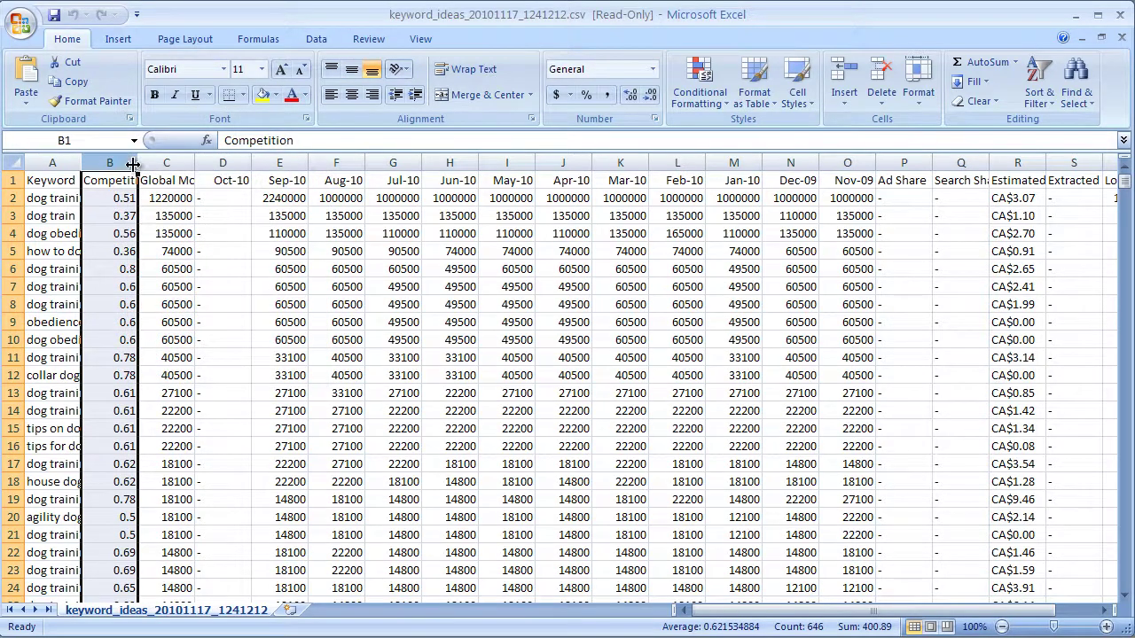
{"action": "left_click_drag", "start_coordinate": [138, 162], "coordinate": [175, 166]}
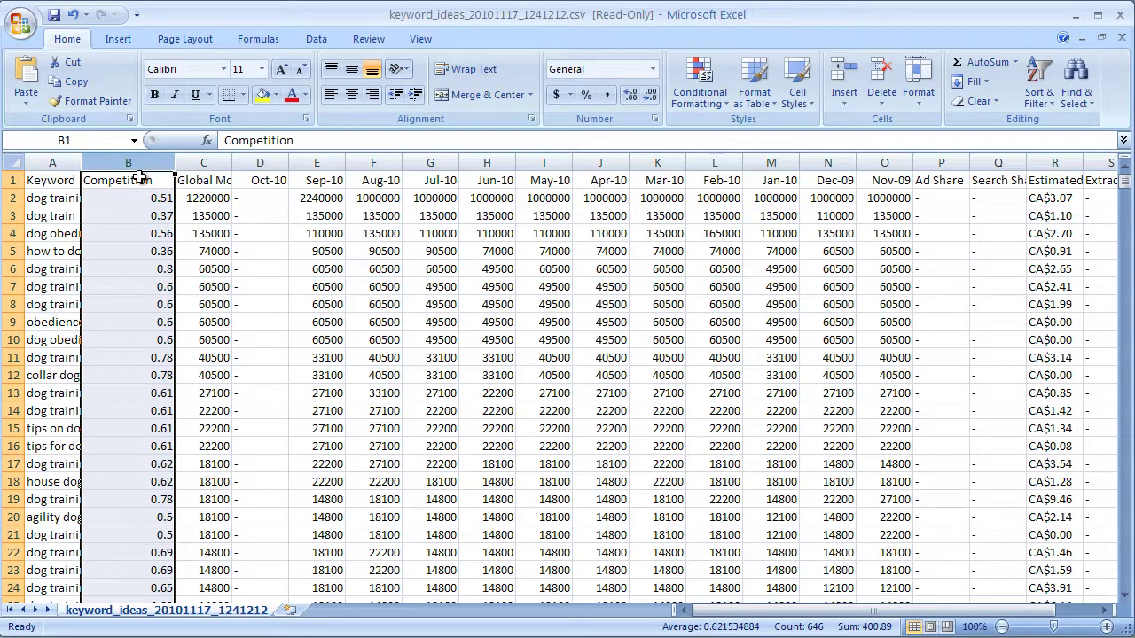
{"action": "right_click", "coordinate": [147, 162]}
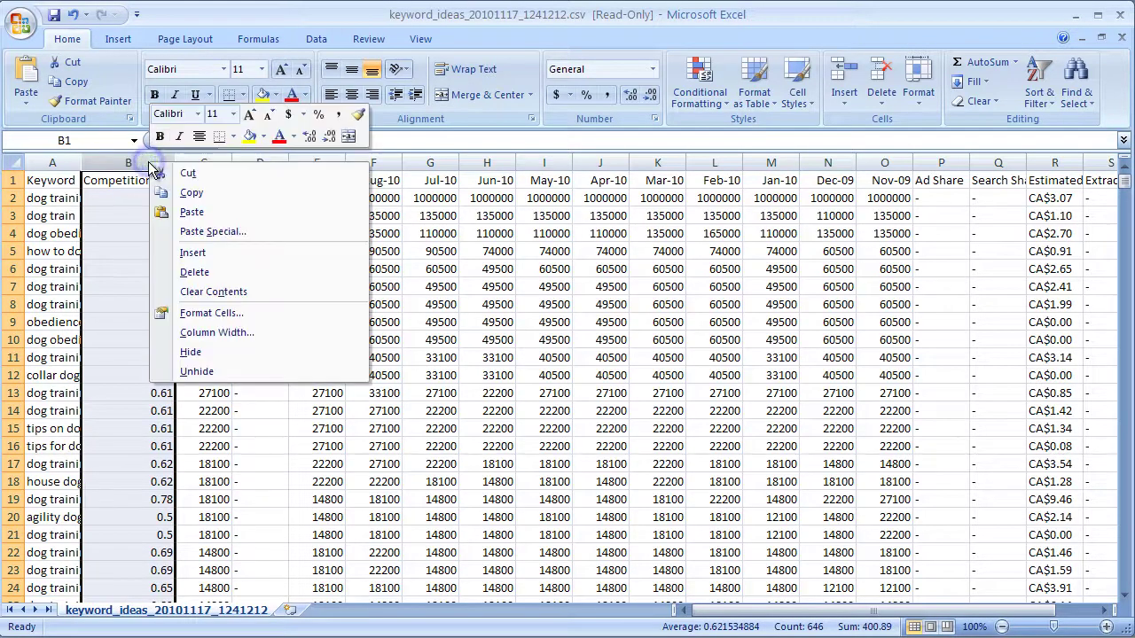
- Delete the Competition column, the Oct-10 through Search Share columns, and the Extracted column
{"action": "left_click", "coordinate": [195, 272]}
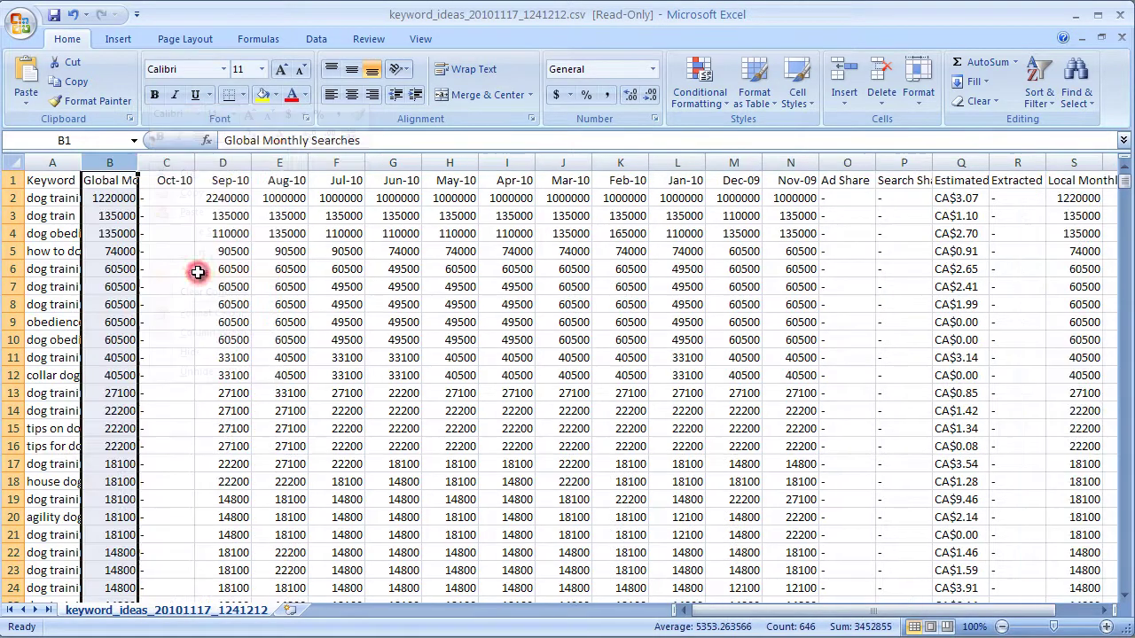
{"action": "left_click", "coordinate": [168, 159]}
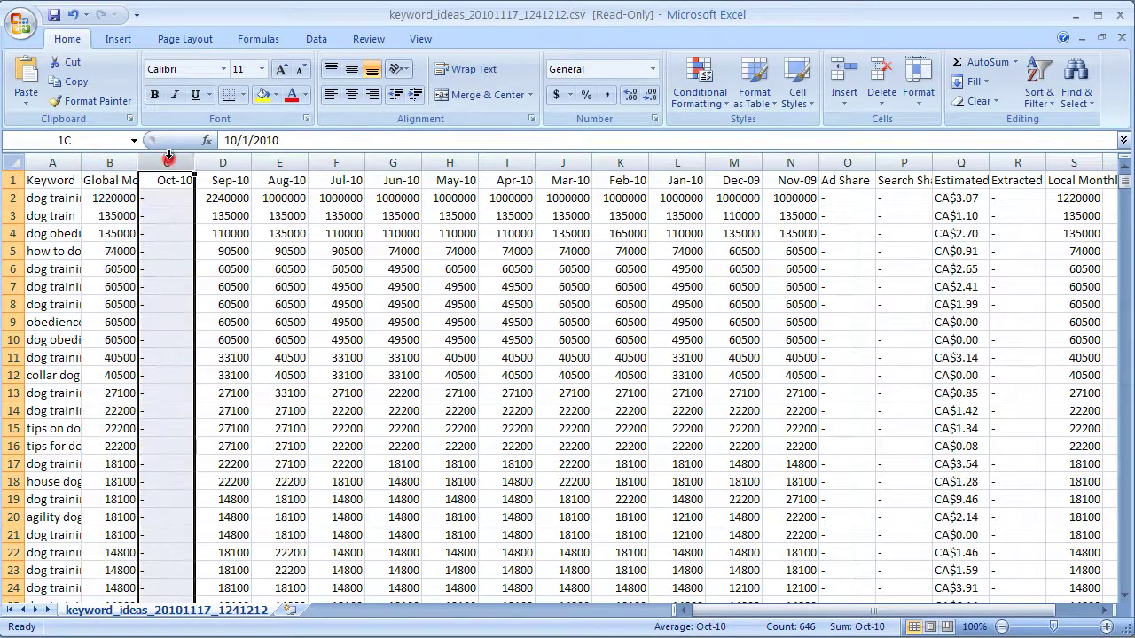
{"action": "left_click_drag", "start_coordinate": [168, 157], "coordinate": [777, 163]}
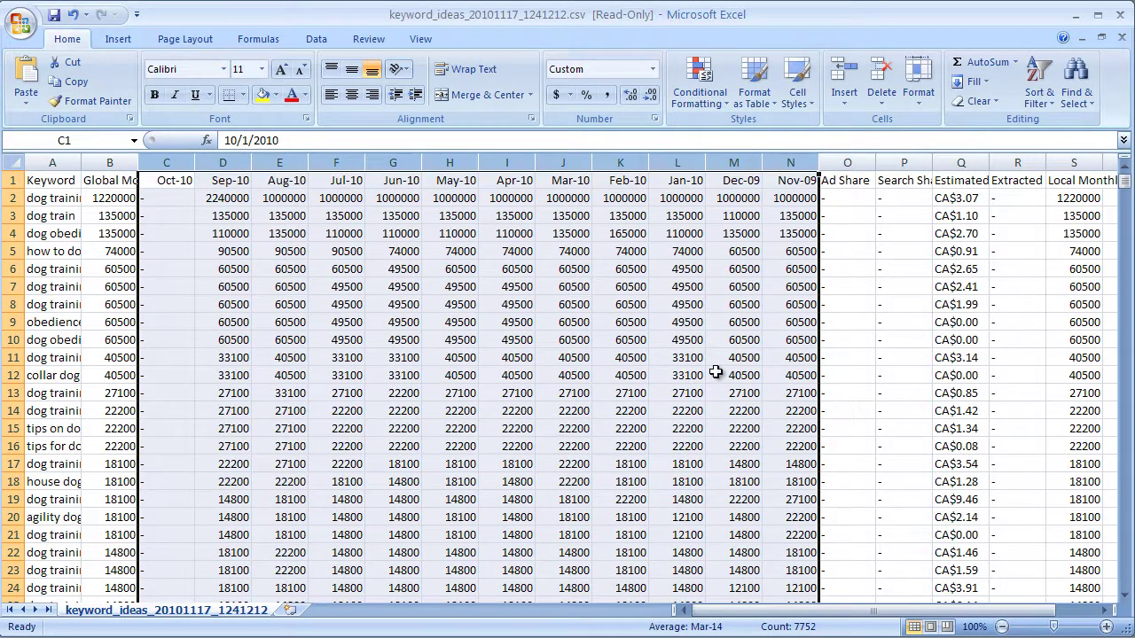
{"action": "left_click", "coordinate": [239, 322]}
{"action": "left_click", "coordinate": [800, 321]}
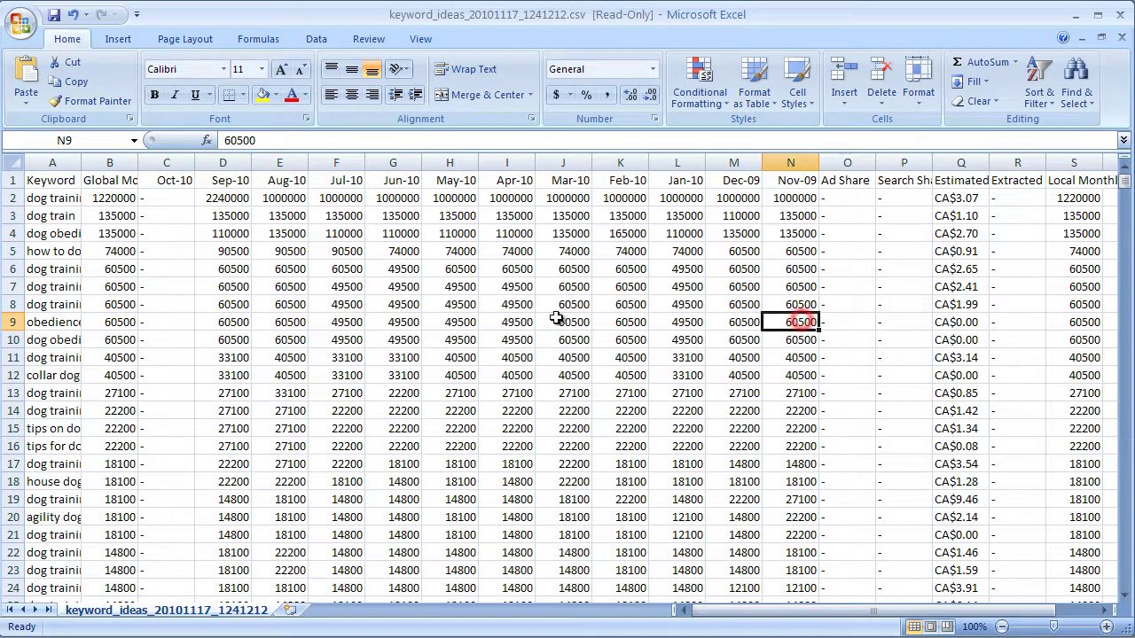
{"action": "left_click", "coordinate": [449, 323]}
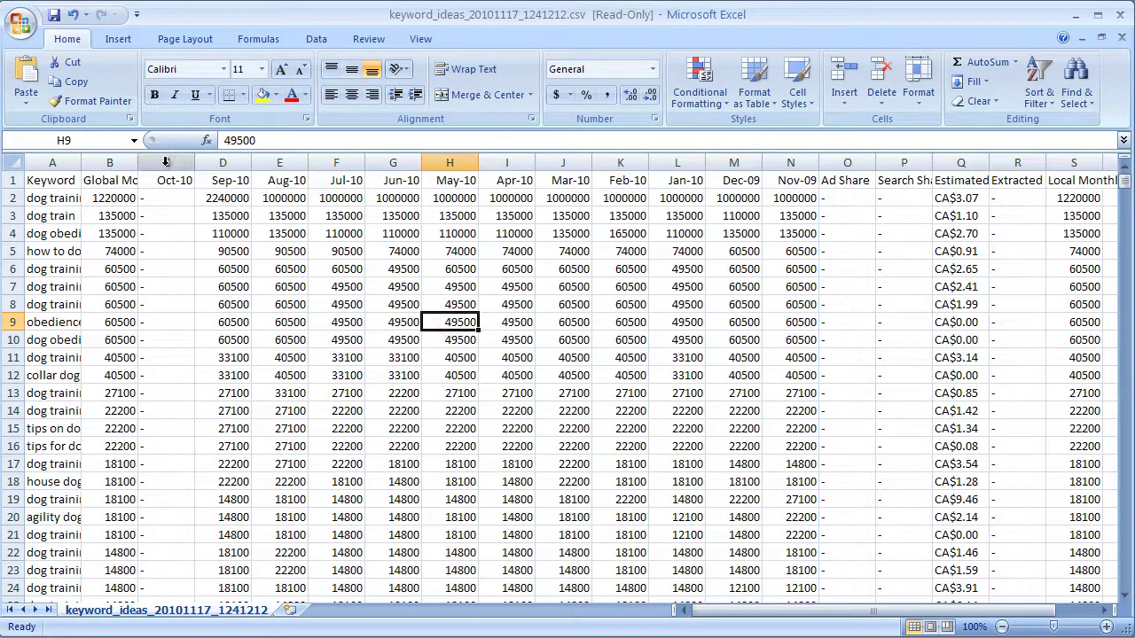
{"action": "left_click_drag", "start_coordinate": [167, 162], "coordinate": [883, 165]}
{"action": "key", "text": "ctrl+minus"}
{"action": "right_click", "coordinate": [229, 163]}
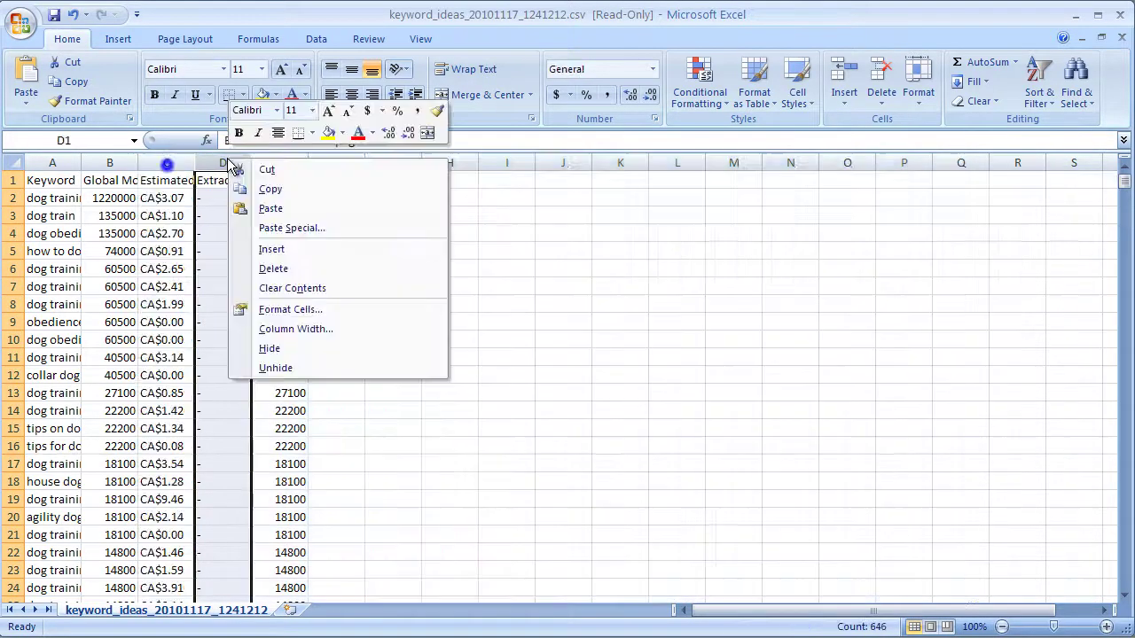
{"action": "left_click", "coordinate": [285, 270]}
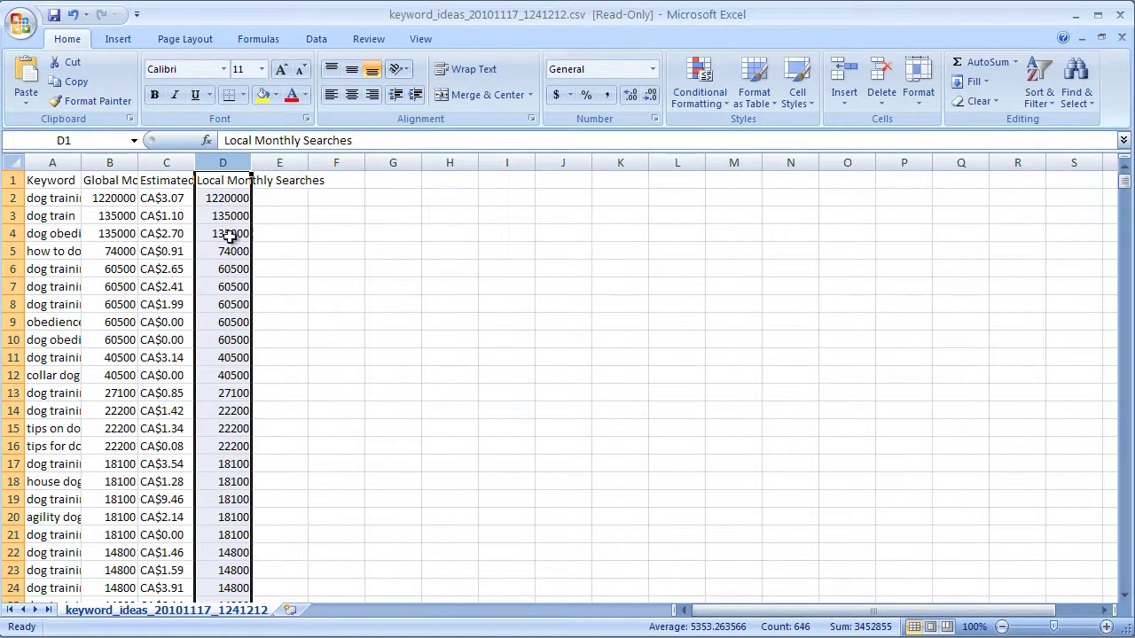
- Auto-fit columns A–D to Keyword, Global Monthly Searches, Estimated Avg. CPC and Local Monthly Searches
{"action": "left_click", "coordinate": [329, 248]}
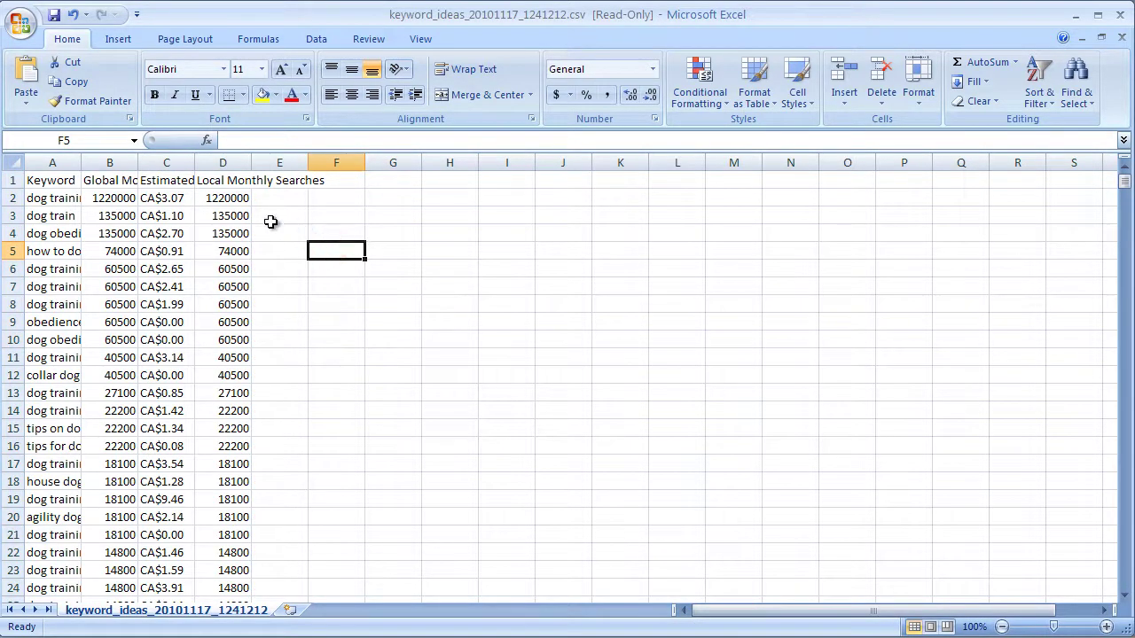
{"action": "double_click", "coordinate": [81, 162]}
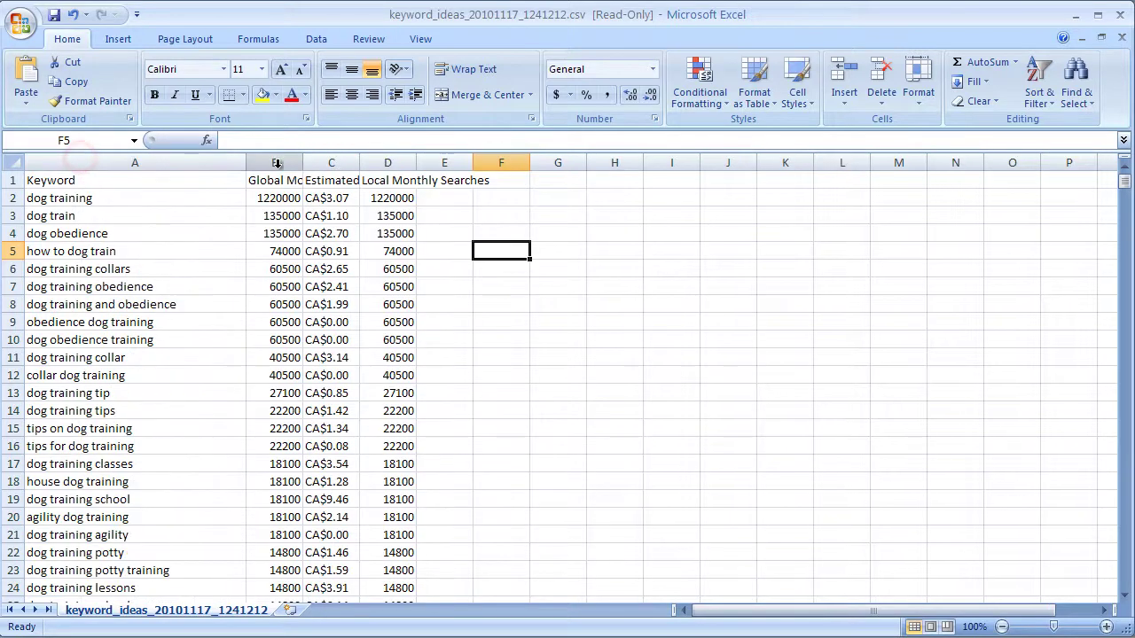
{"action": "double_click", "coordinate": [303, 162]}
{"action": "double_click", "coordinate": [447, 163]}
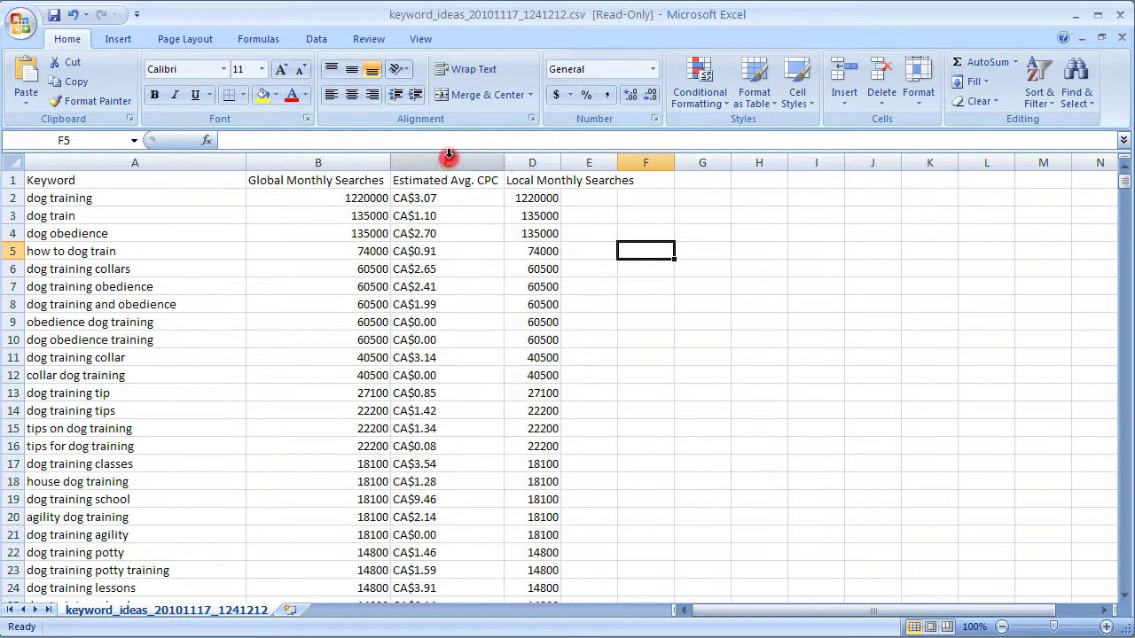
{"action": "double_click", "coordinate": [564, 162]}
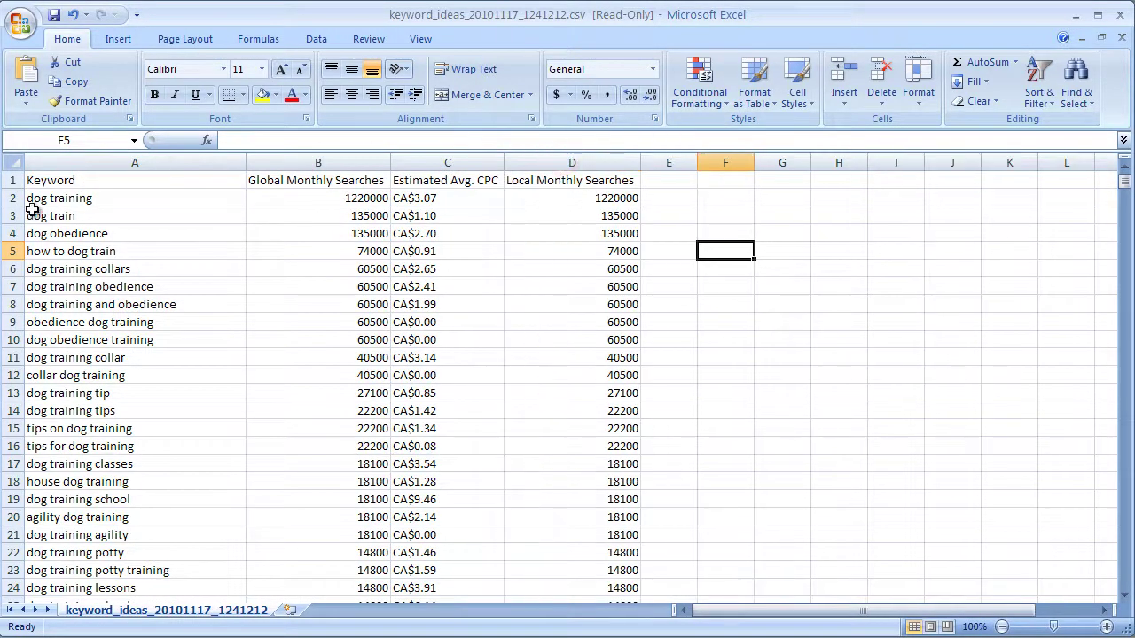
{"action": "left_click", "coordinate": [665, 180]}
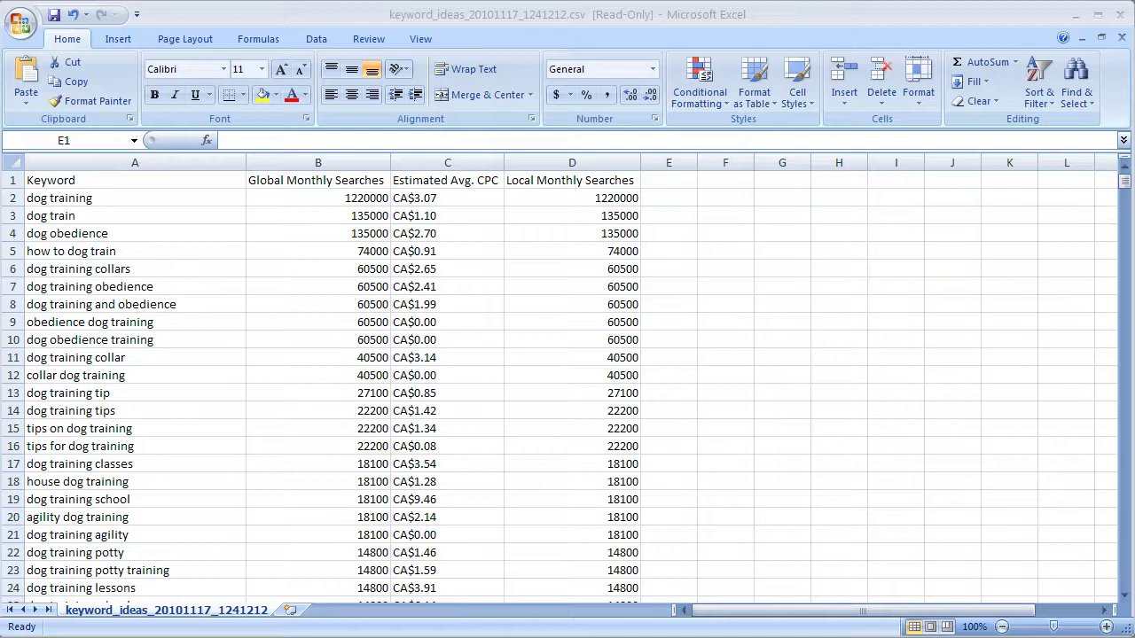
{"action": "left_click", "coordinate": [1124, 183]}
{"action": "left_click_drag", "start_coordinate": [1124, 183], "coordinate": [1128, 120]}
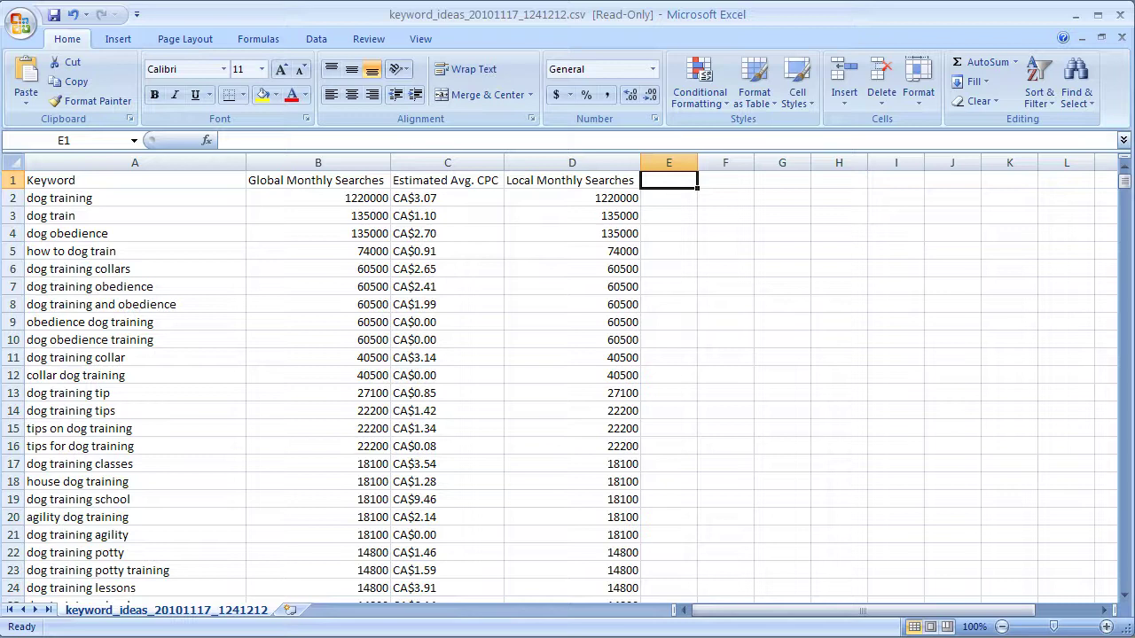
- Add the headings Cluster in E1 and Sub-Cluster in F1
{"action": "type", "text": "Cluster"}
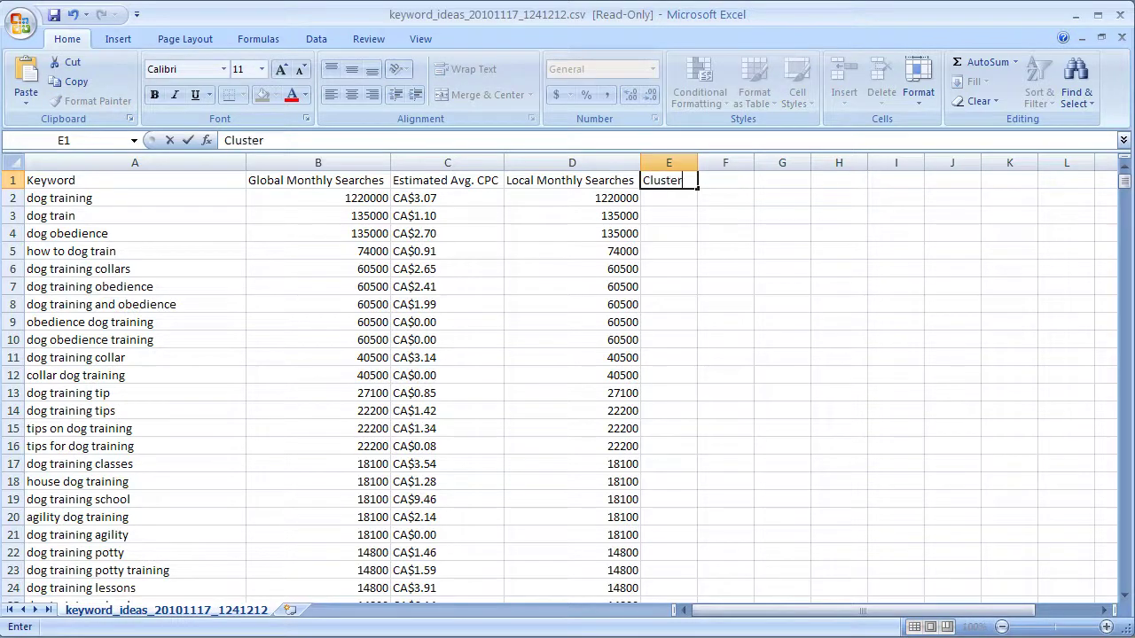
{"action": "key", "text": "Tab"}
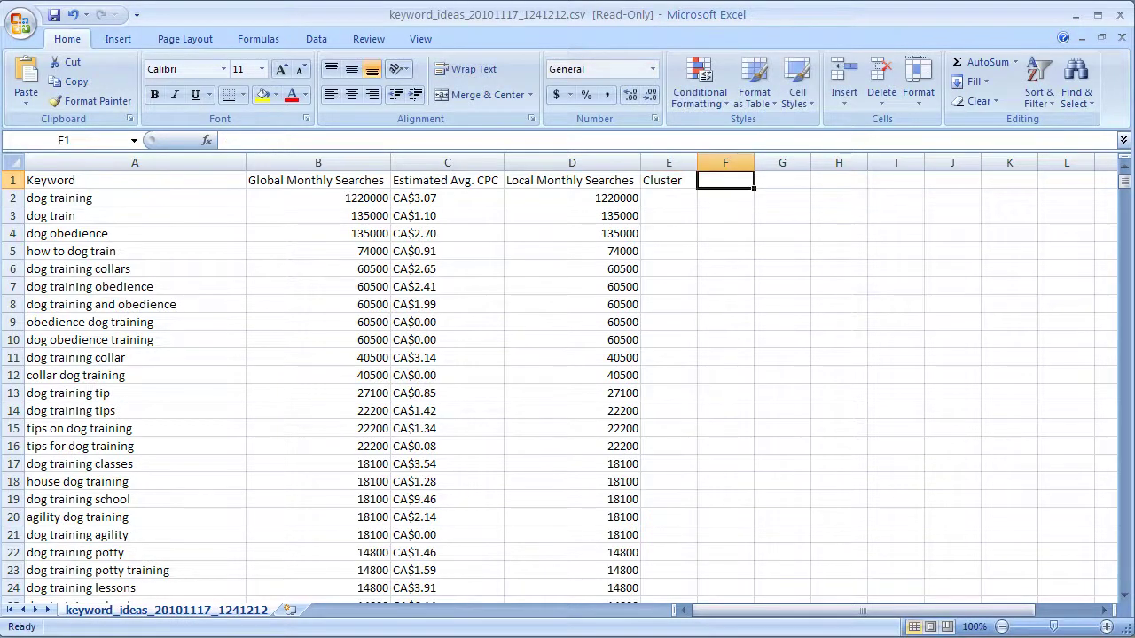
{"action": "type", "text": "Sub-Cluster"}
{"action": "key", "text": "Return"}
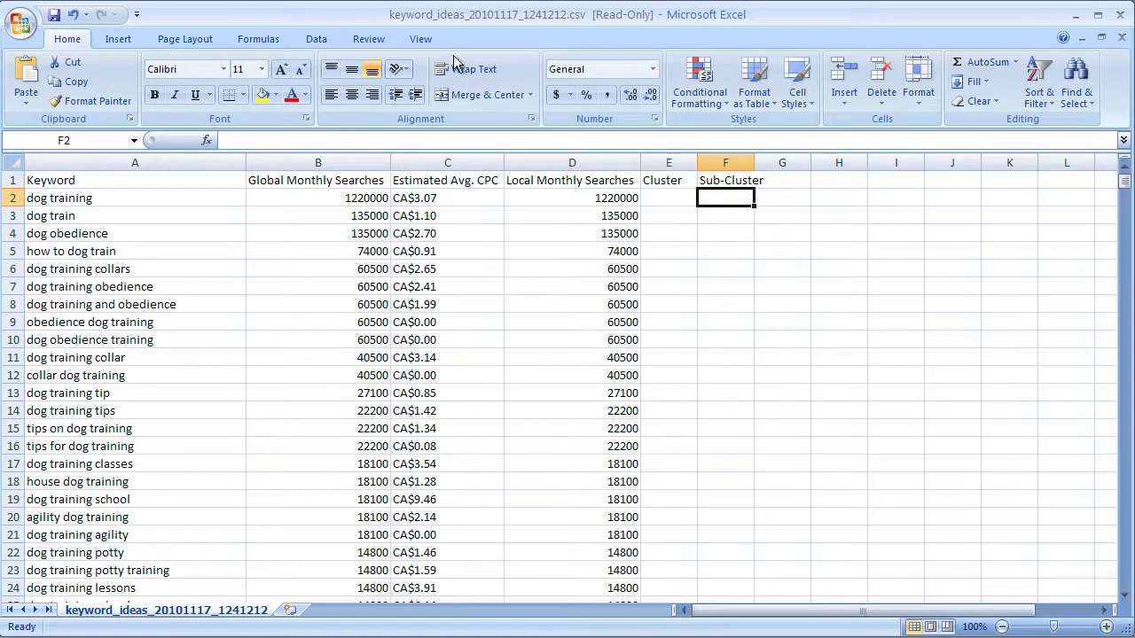
- Freeze the top row so the headers stay visible while scrolling
{"action": "left_click", "coordinate": [12, 198]}
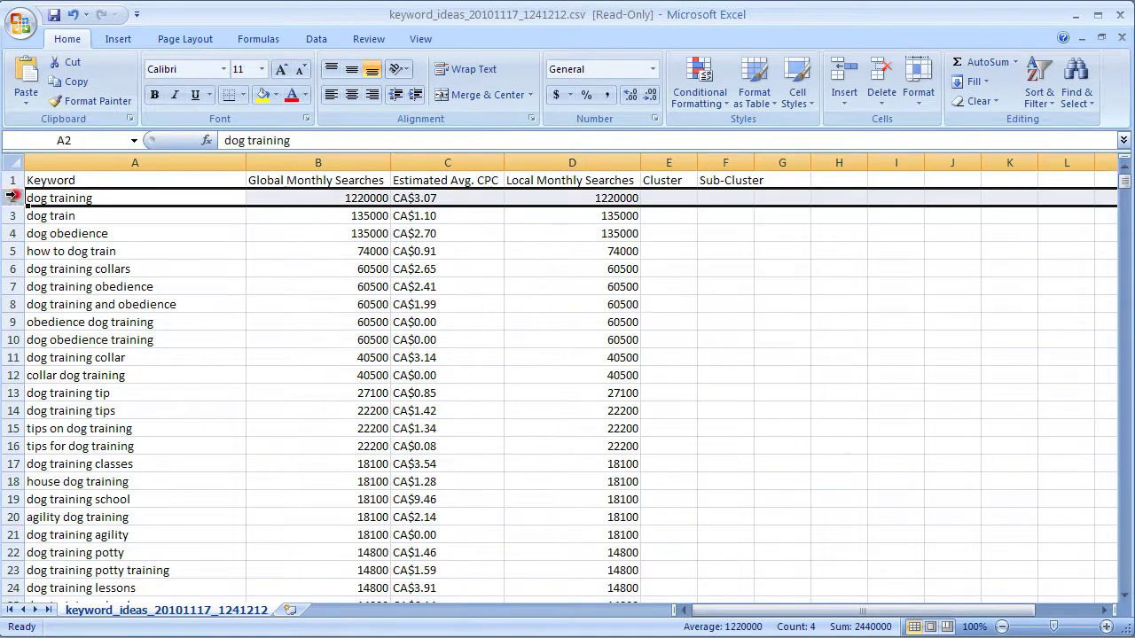
{"action": "left_click", "coordinate": [420, 39]}
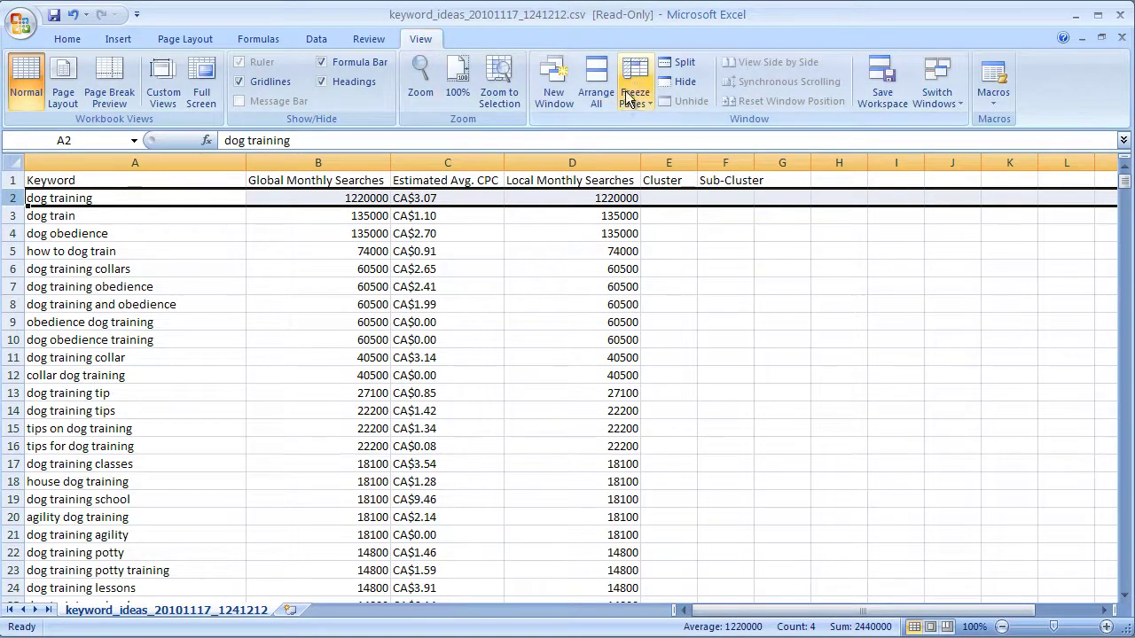
{"action": "left_click", "coordinate": [634, 83]}
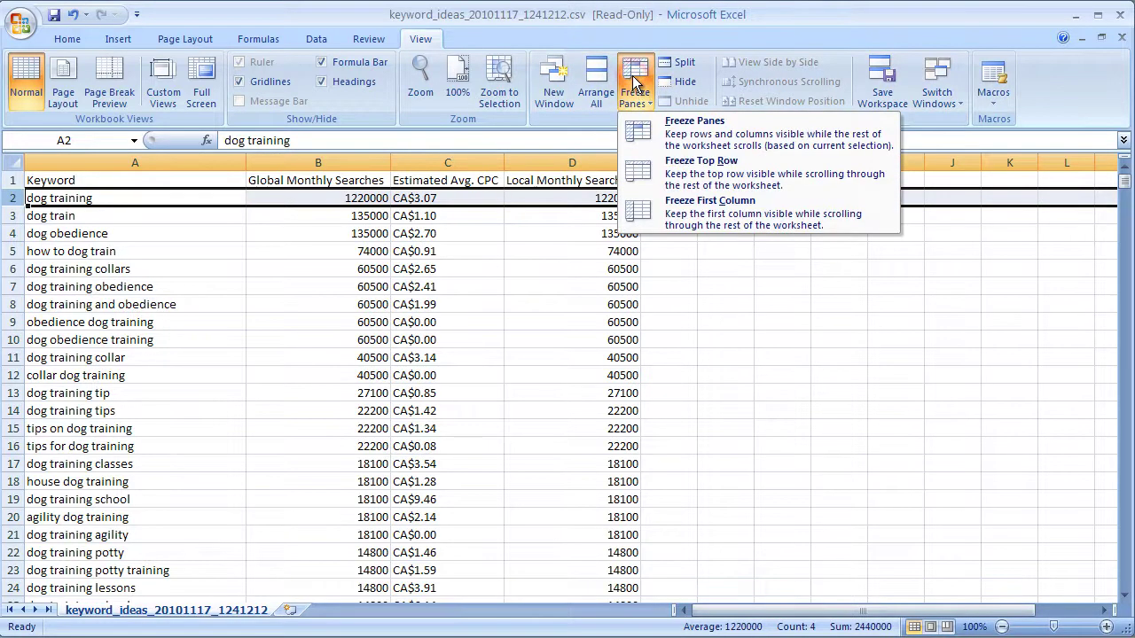
{"action": "left_click", "coordinate": [701, 169]}
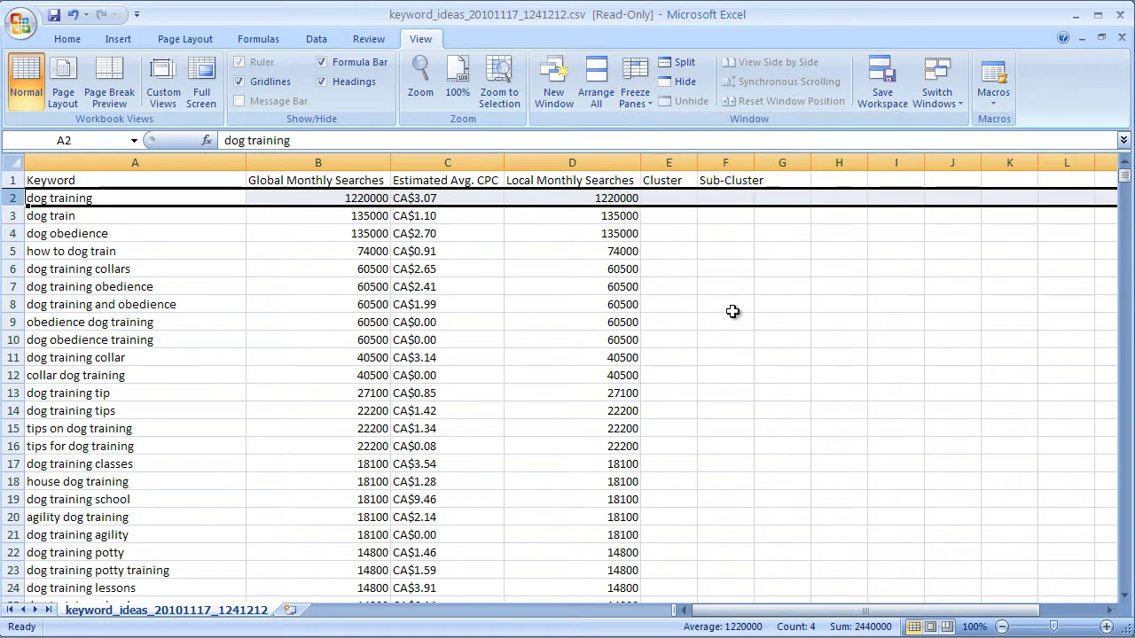
{"action": "scroll", "coordinate": [733, 312], "scroll_direction": "down", "scroll_amount": 7}
{"action": "scroll", "coordinate": [725, 327], "scroll_direction": "up", "scroll_amount": 5}
{"action": "scroll", "coordinate": [725, 327], "scroll_direction": "up", "scroll_amount": 2}
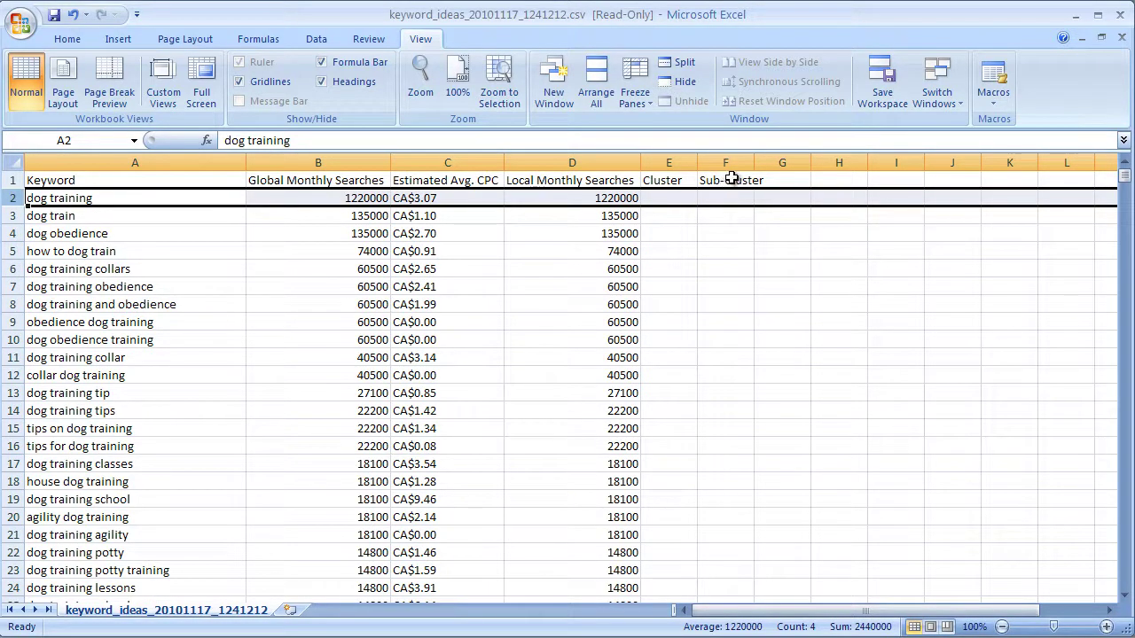
- Make the header cells A1 to F1 bold
{"action": "left_click_drag", "start_coordinate": [732, 178], "coordinate": [71, 180]}
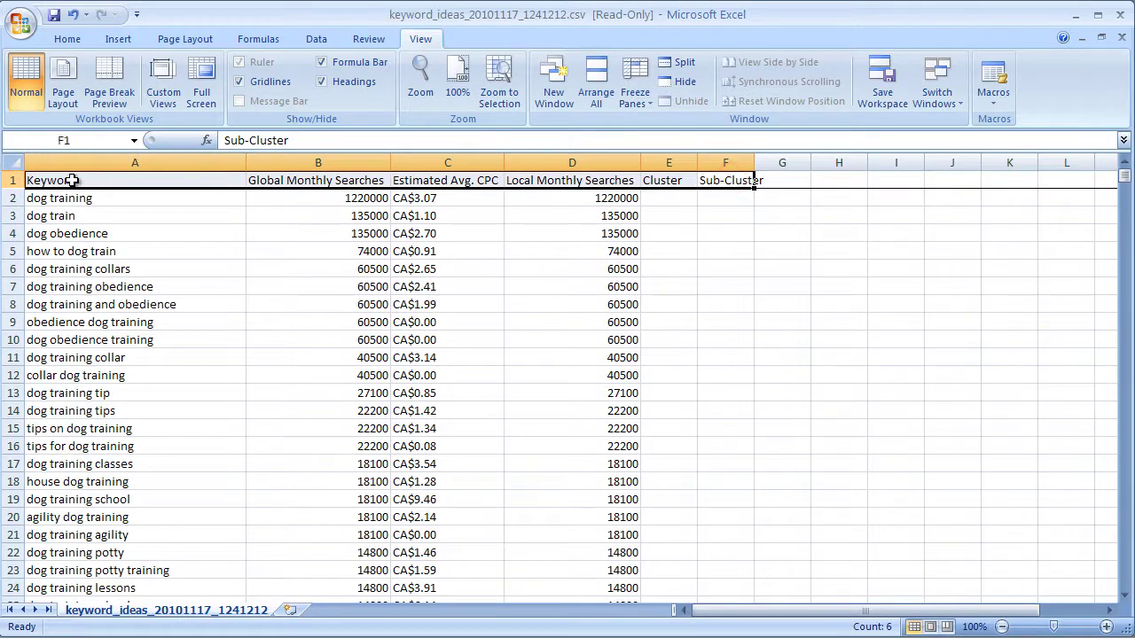
{"action": "key", "text": "ctrl+b"}
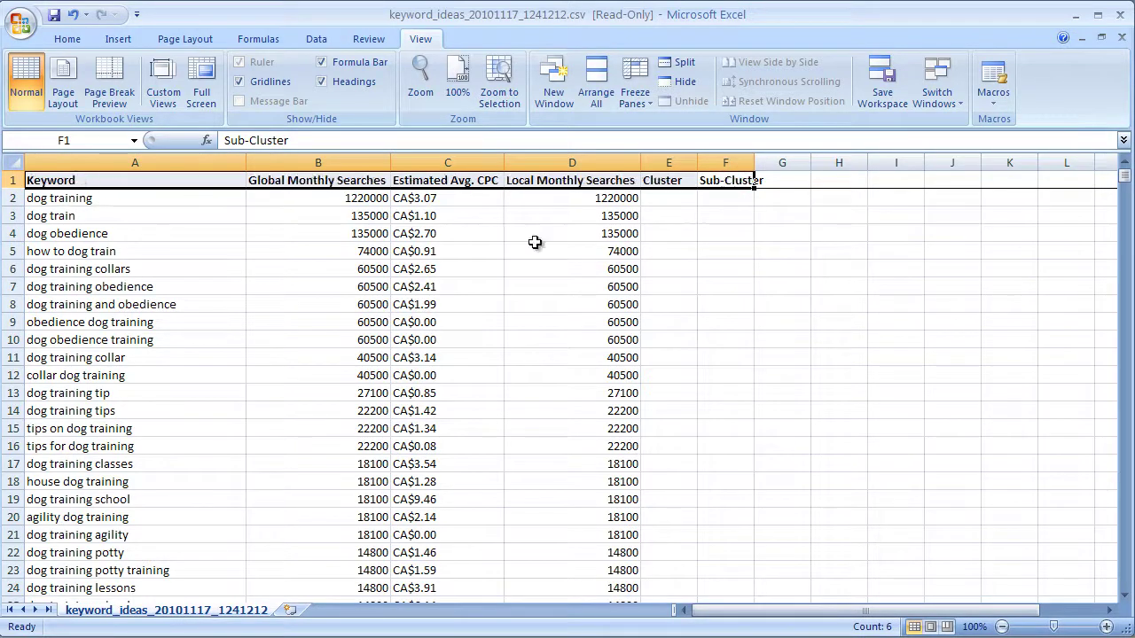
{"action": "left_click_drag", "start_coordinate": [1124, 180], "coordinate": [1115, 319]}
{"action": "scroll", "coordinate": [585, 346], "scroll_direction": "up", "scroll_amount": 20}
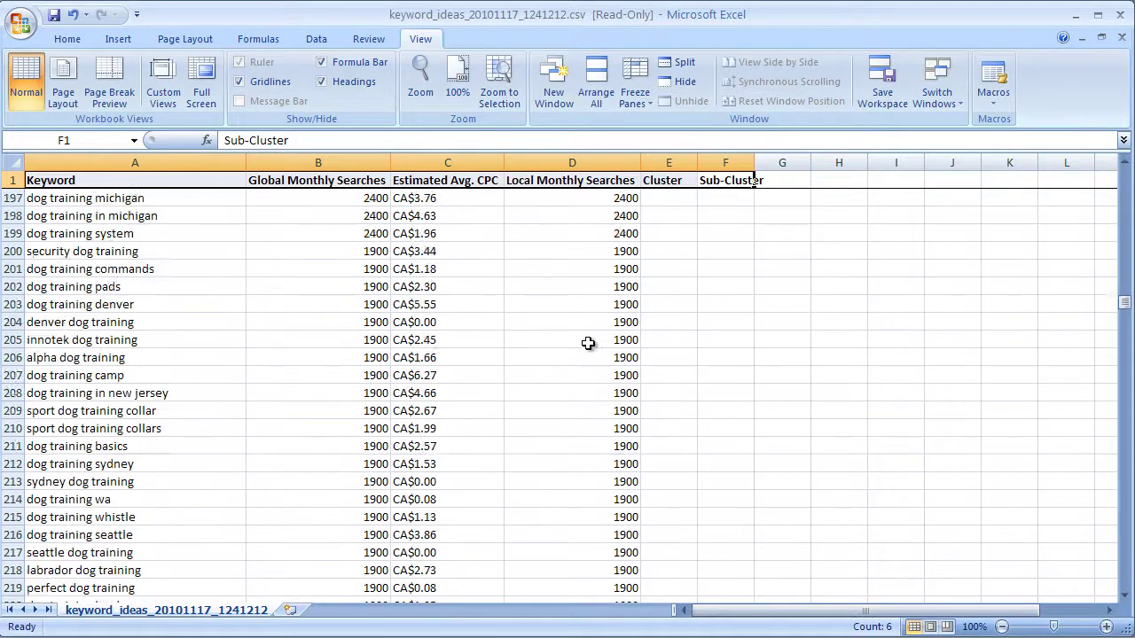
{"action": "scroll", "coordinate": [595, 326], "scroll_direction": "up", "scroll_amount": 3}
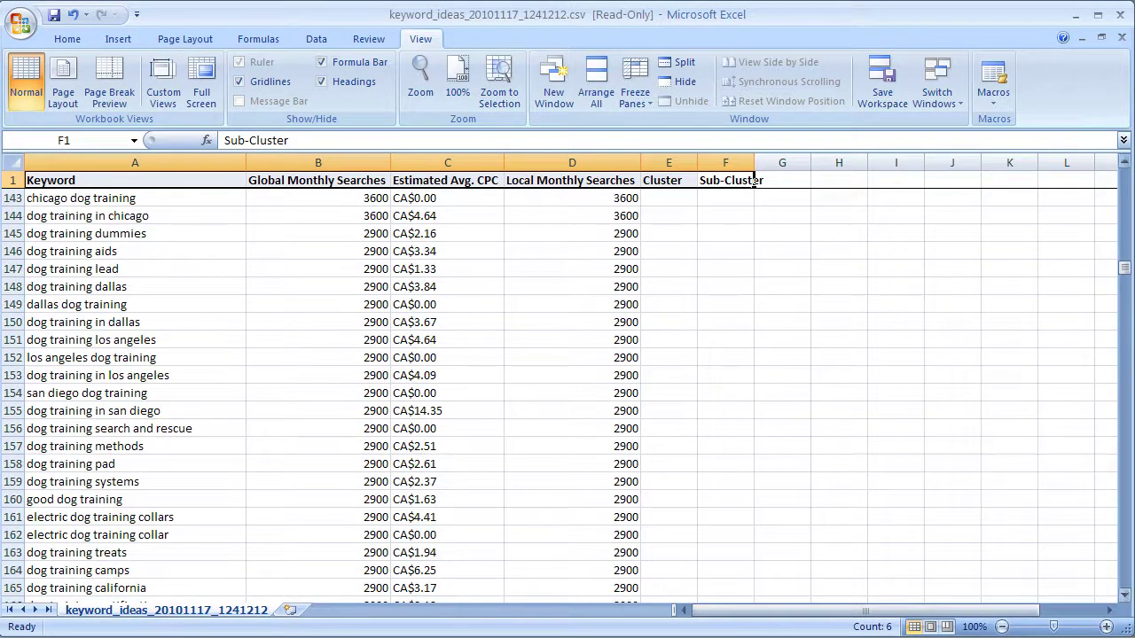
{"action": "left_click_drag", "start_coordinate": [1119, 266], "coordinate": [1122, 175]}
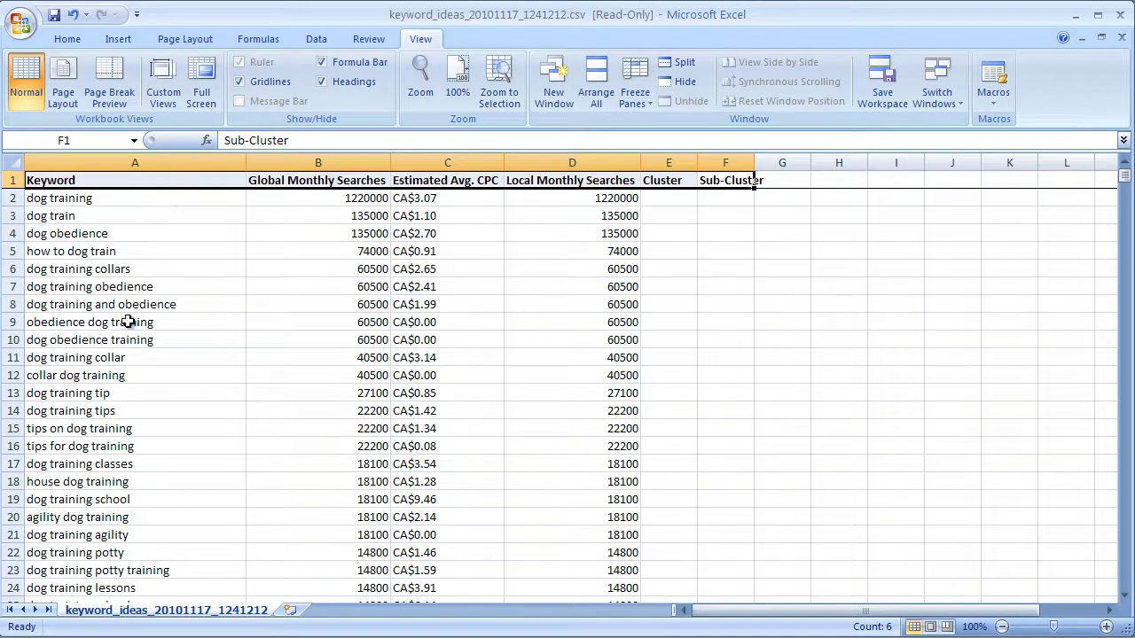
{"action": "left_click", "coordinate": [153, 269]}
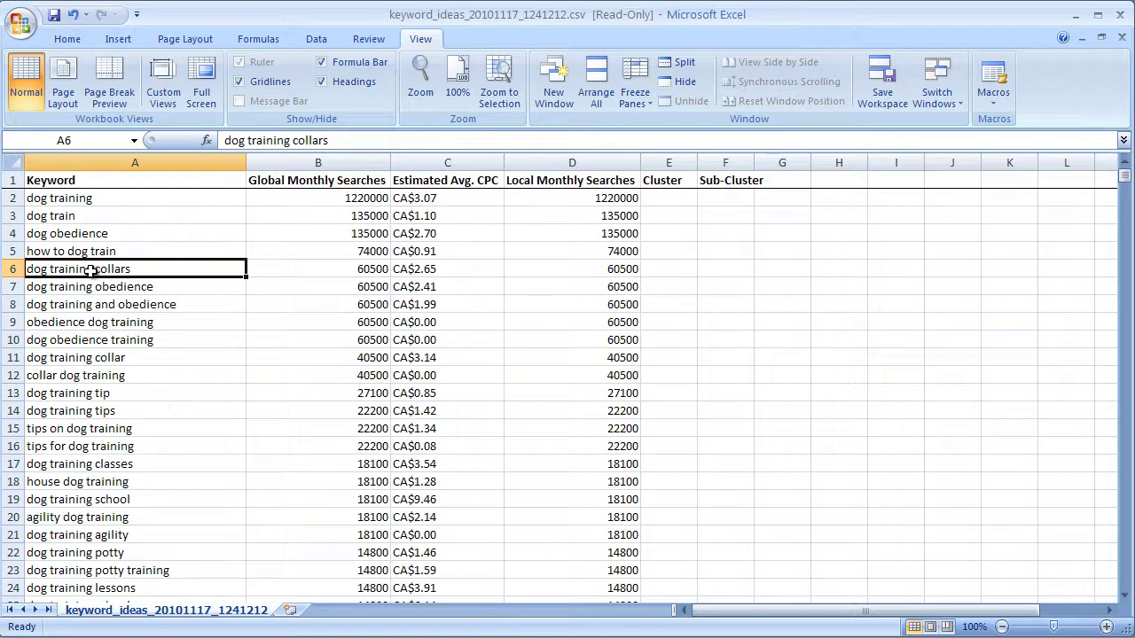
- Turn on filters for columns A–F and open the Keyword column's filter drop-down
{"action": "left_click", "coordinate": [138, 162]}
{"action": "left_click_drag", "start_coordinate": [138, 162], "coordinate": [722, 164]}
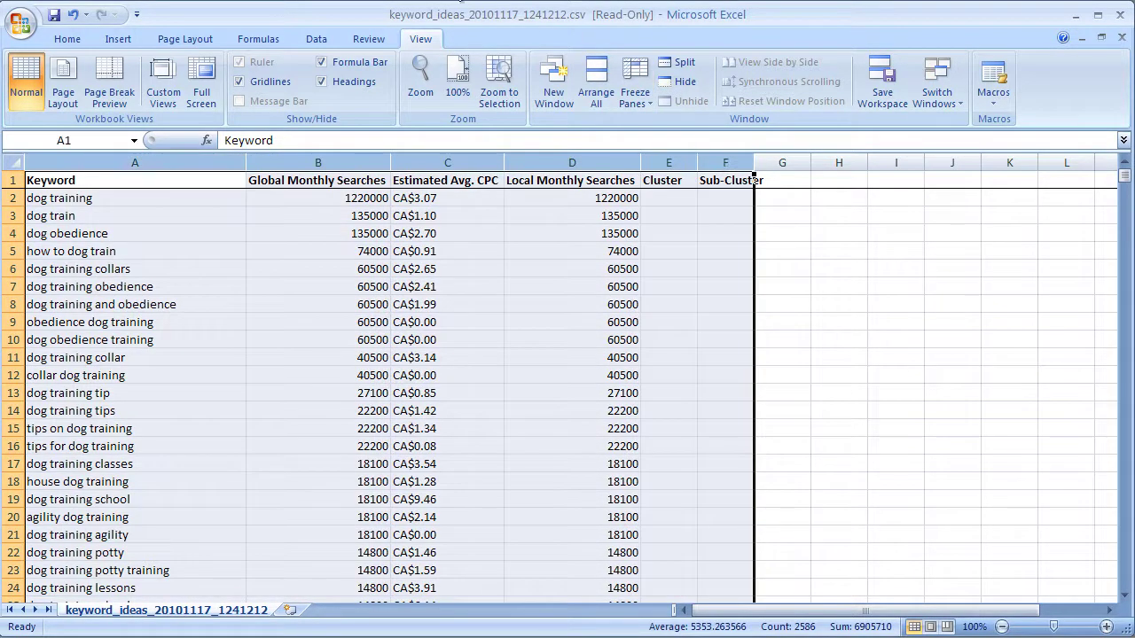
{"action": "left_click", "coordinate": [319, 39]}
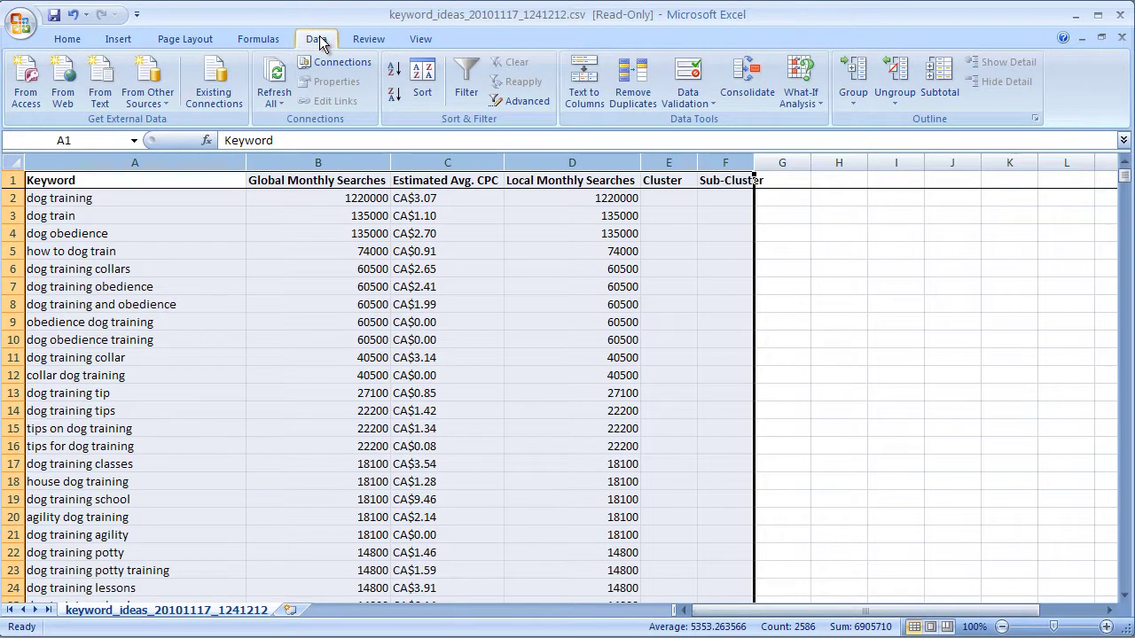
{"action": "left_click", "coordinate": [466, 89]}
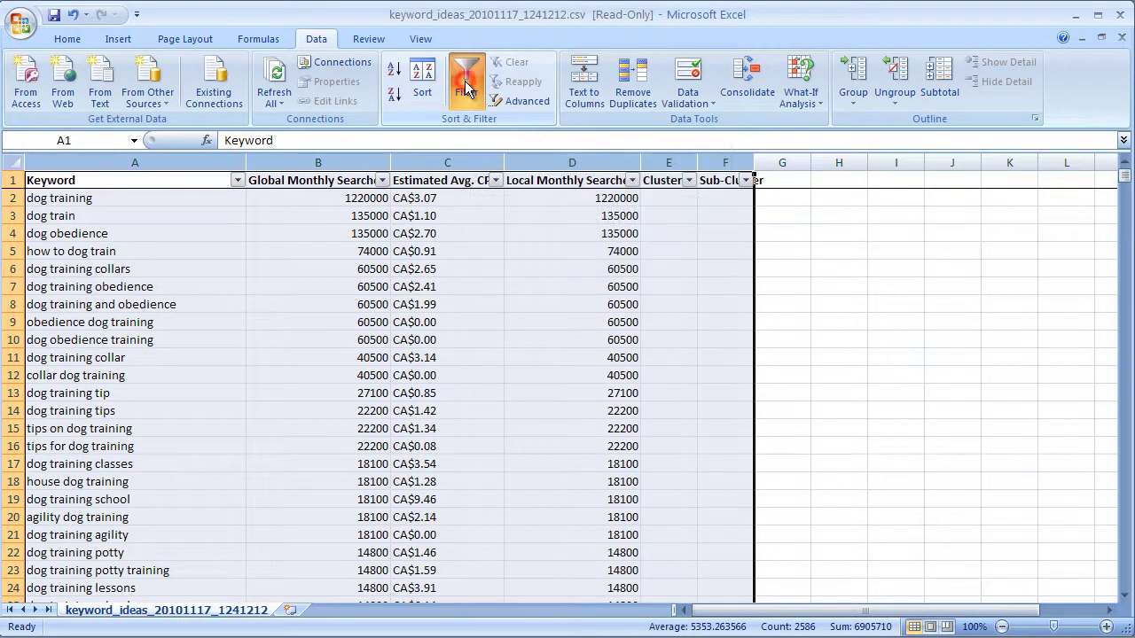
{"action": "left_click", "coordinate": [237, 180]}
- Filter the Keyword column to entries containing 'collar'
{"action": "left_click", "coordinate": [205, 296]}
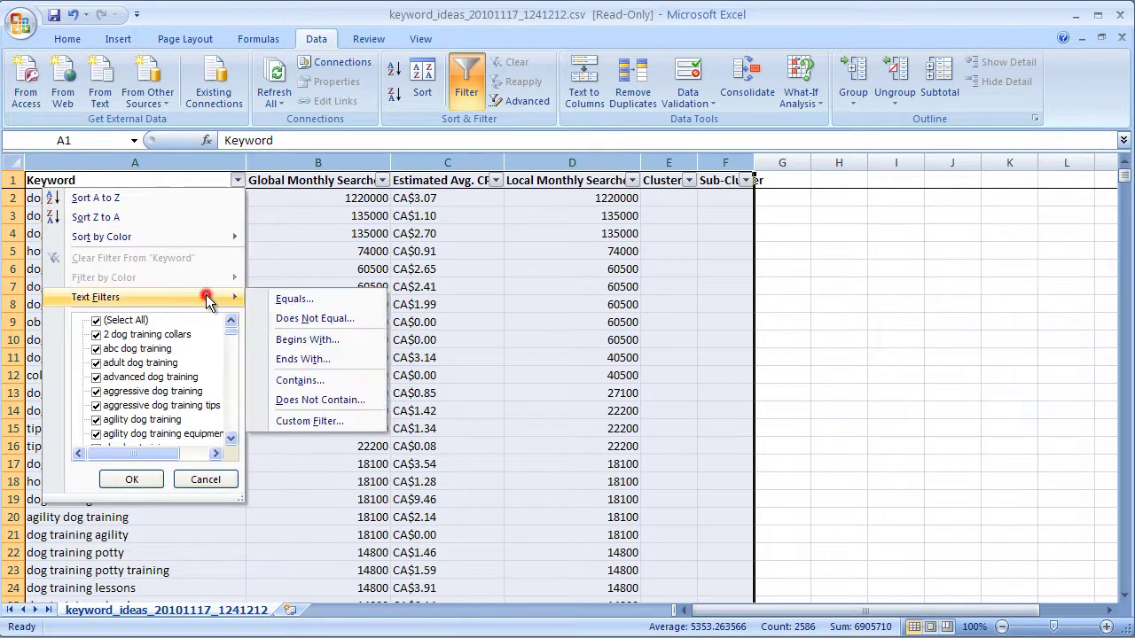
{"action": "left_click", "coordinate": [305, 380]}
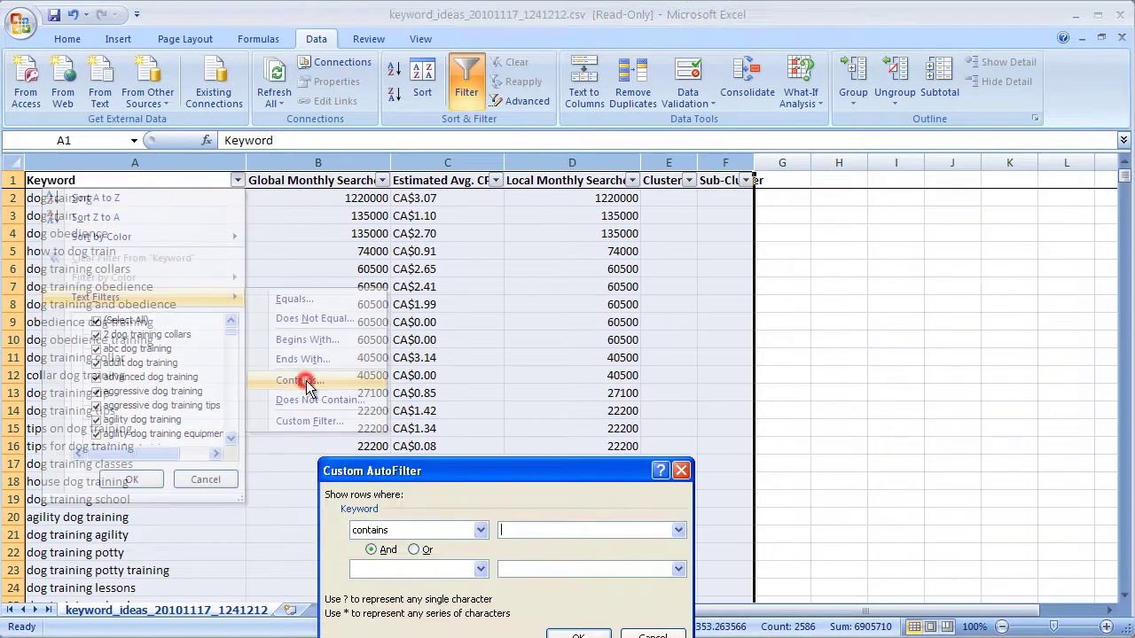
{"action": "left_click_drag", "start_coordinate": [557, 467], "coordinate": [963, 404]}
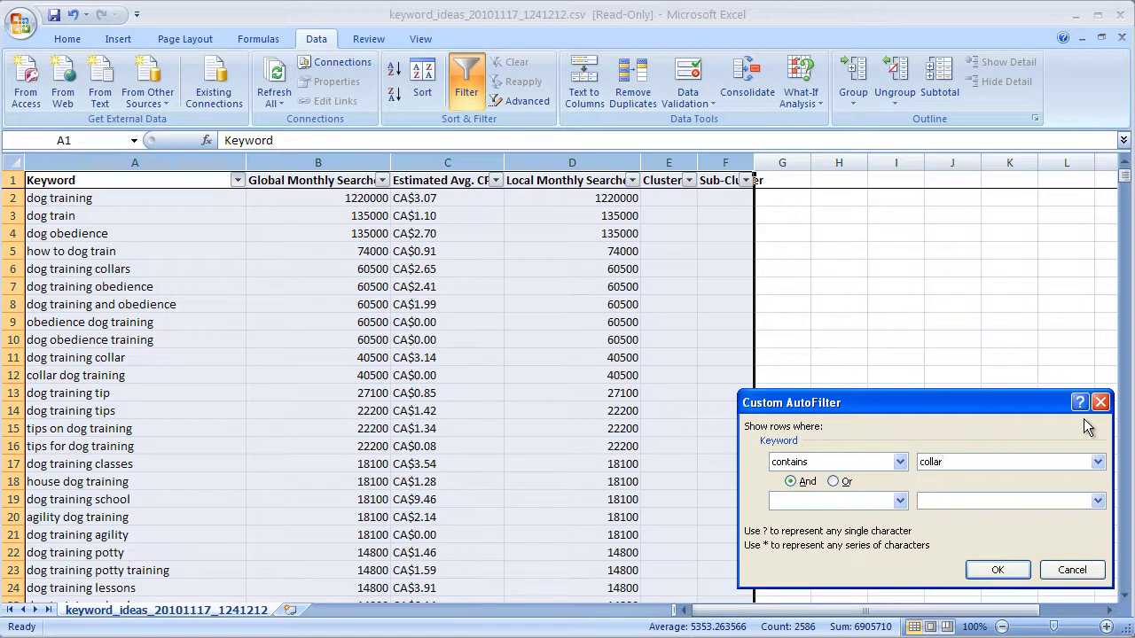
{"action": "key", "text": "Return"}
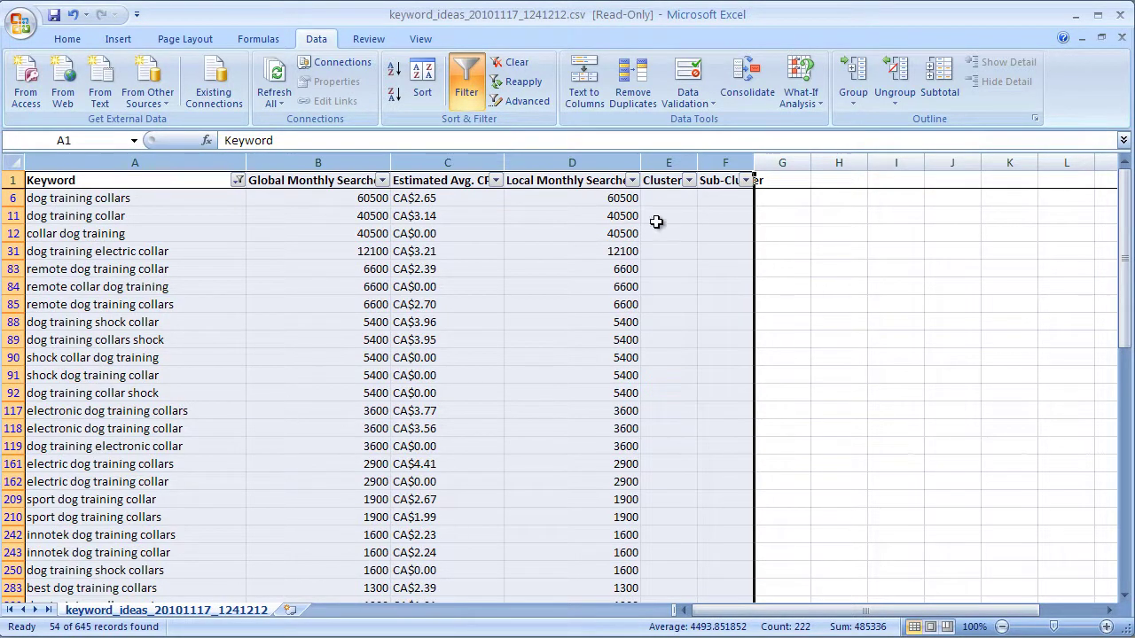
- Fill Collar into the Cluster column for all 54 filtered rows, E6 to E636
{"action": "left_click", "coordinate": [669, 197]}
{"action": "type", "text": "Collar"}
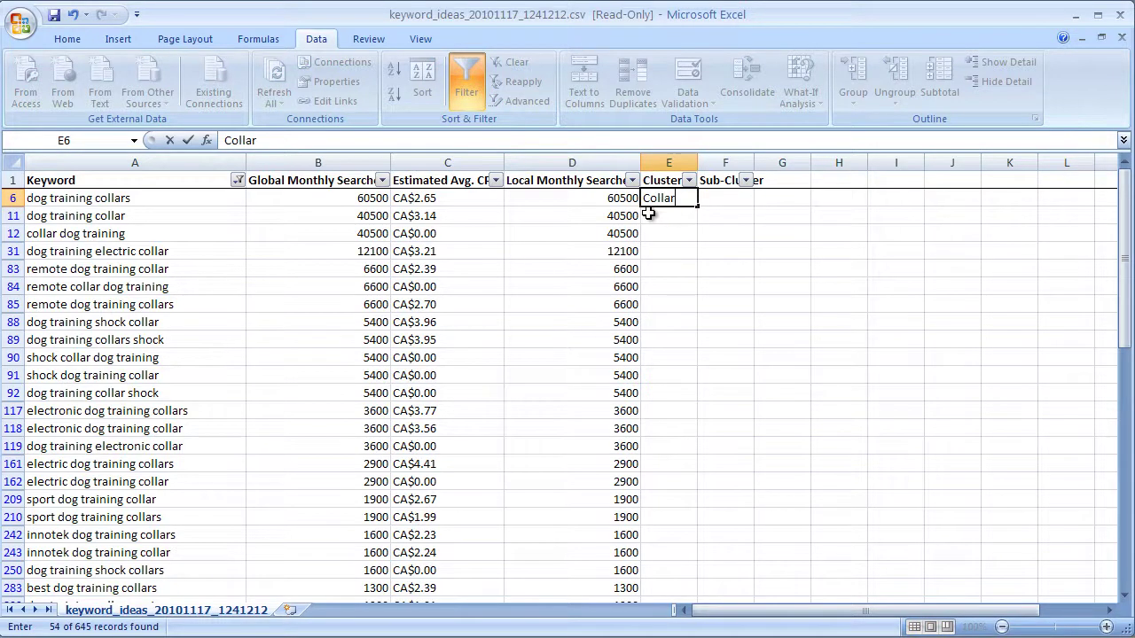
{"action": "key", "text": "Return"}
{"action": "key", "text": "Up"}
{"action": "key", "text": "ctrl+c"}
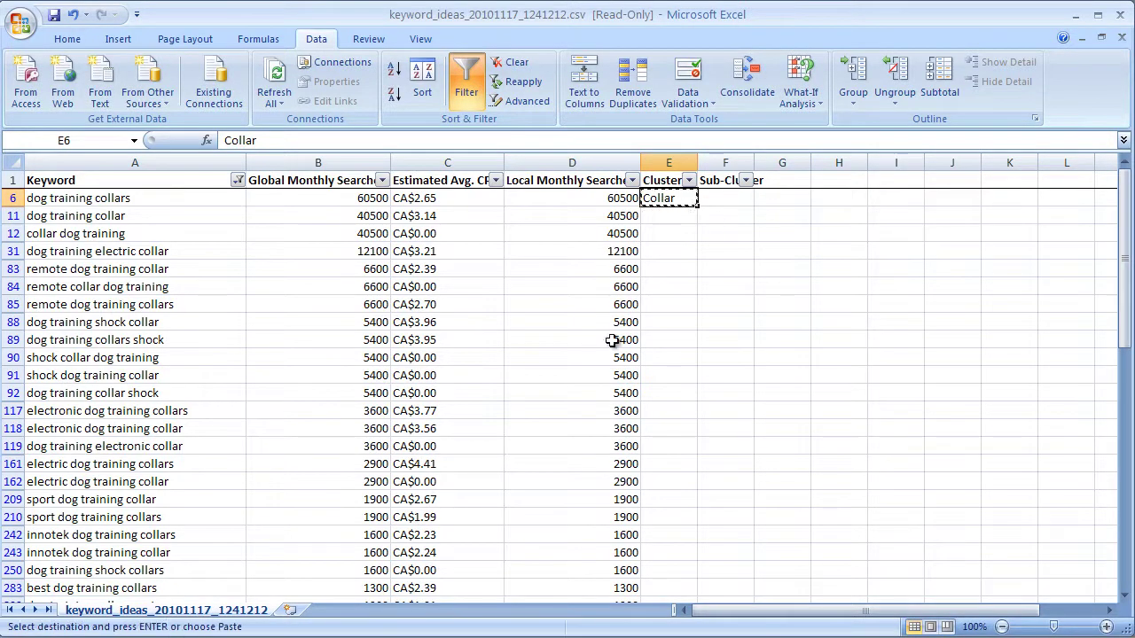
{"action": "scroll", "coordinate": [610, 368], "scroll_direction": "down", "scroll_amount": 11}
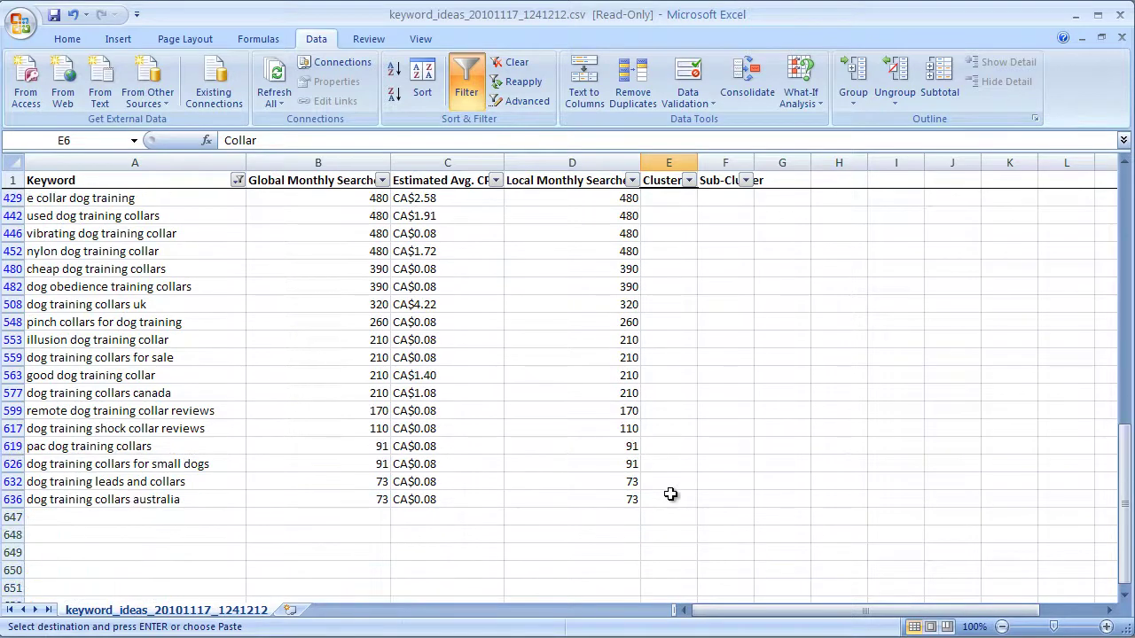
{"action": "left_click", "coordinate": [670, 494], "text": "shift"}
{"action": "key", "text": "ctrl+v"}
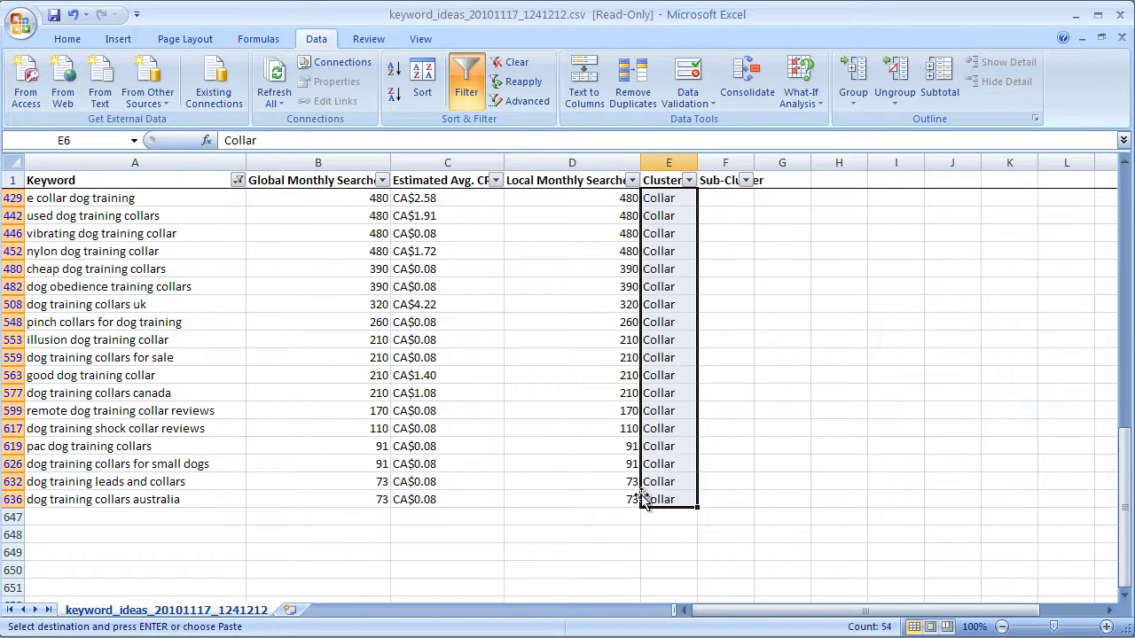
{"action": "scroll", "coordinate": [541, 470], "scroll_direction": "up", "scroll_amount": 11}
- Widen the Cluster and Sub-Cluster columns so their headings show fully
{"action": "left_click", "coordinate": [728, 197]}
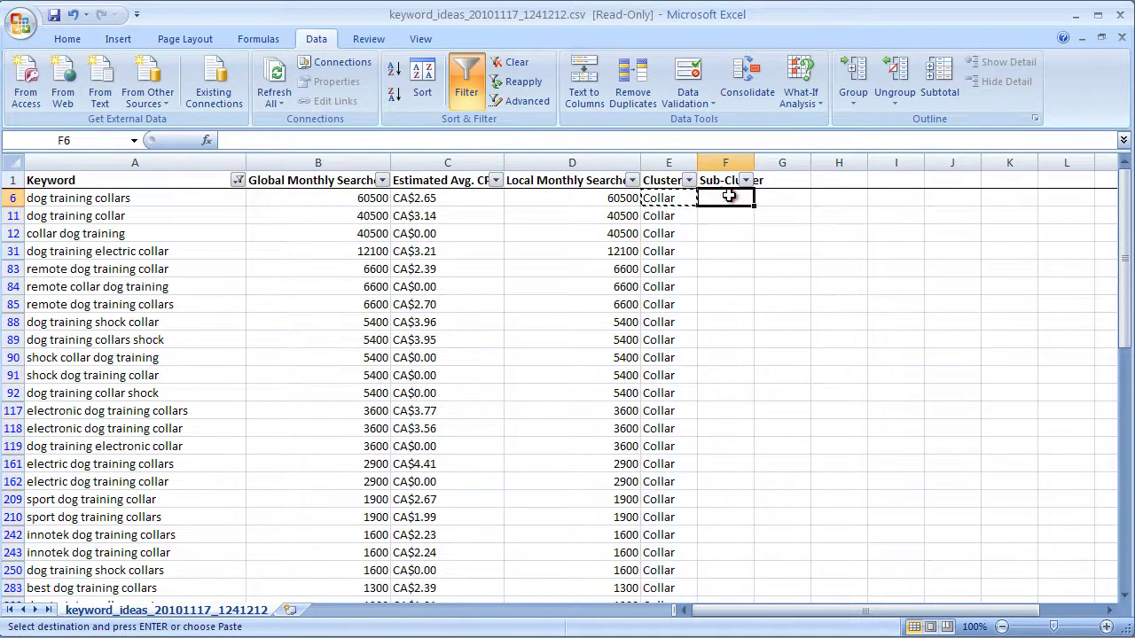
{"action": "left_click", "coordinate": [792, 319]}
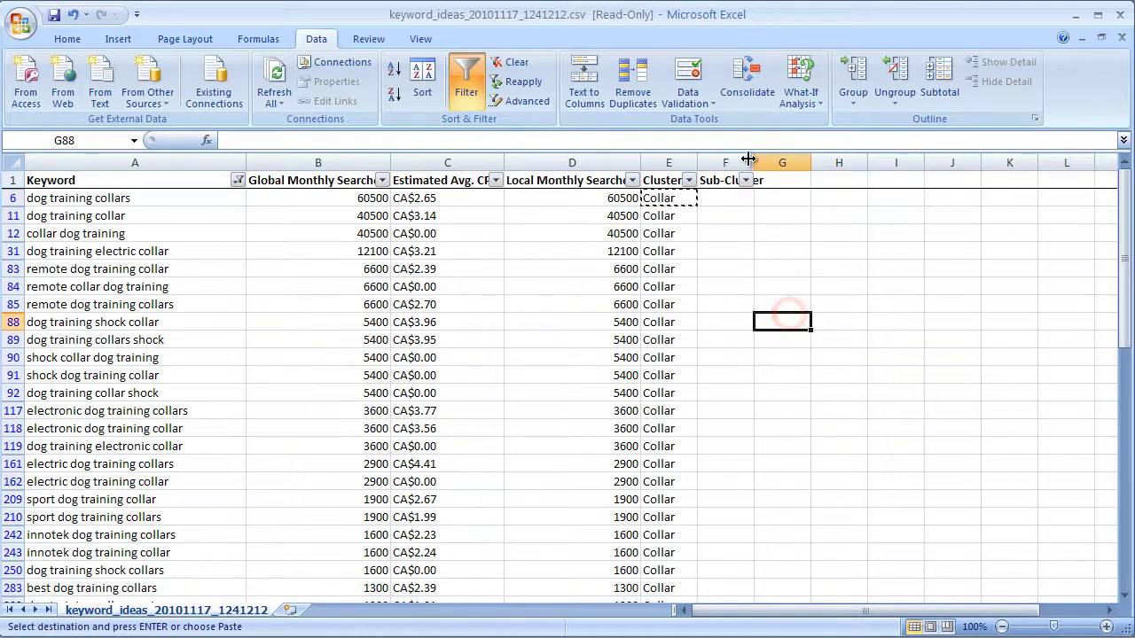
{"action": "left_click_drag", "start_coordinate": [752, 160], "coordinate": [777, 160]}
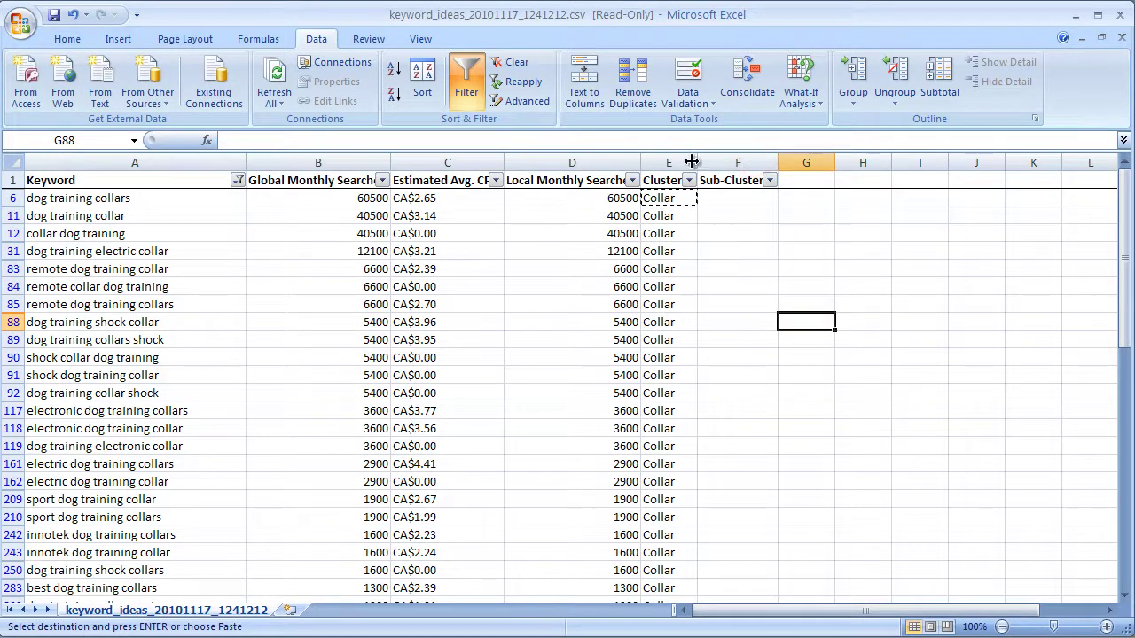
{"action": "left_click_drag", "start_coordinate": [691, 161], "coordinate": [724, 160]}
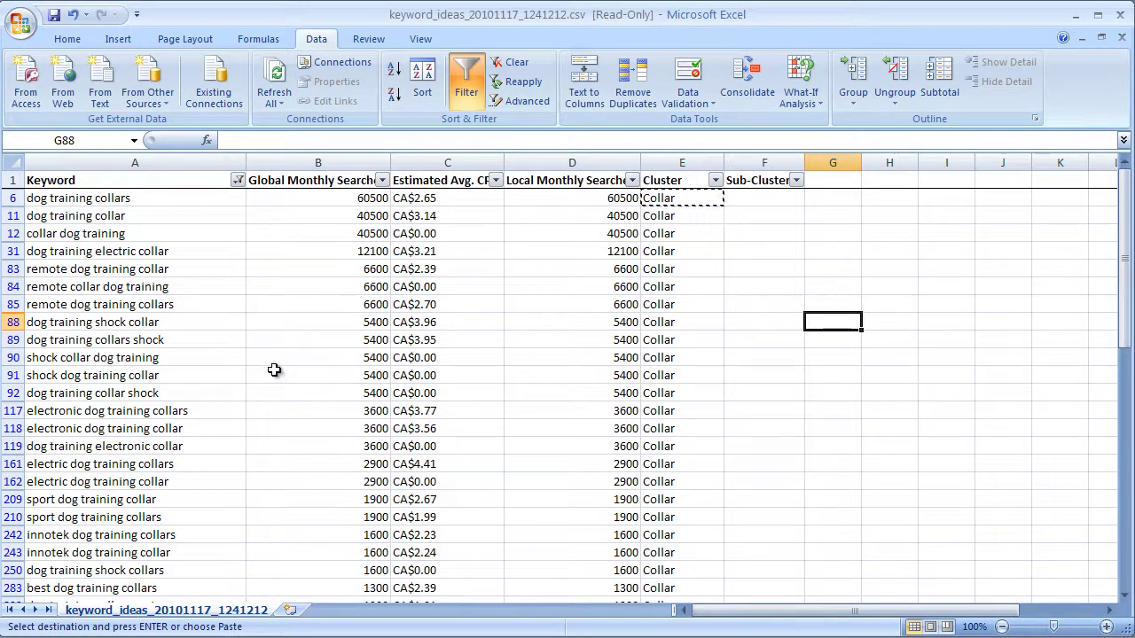
{"action": "left_click", "coordinate": [151, 267]}
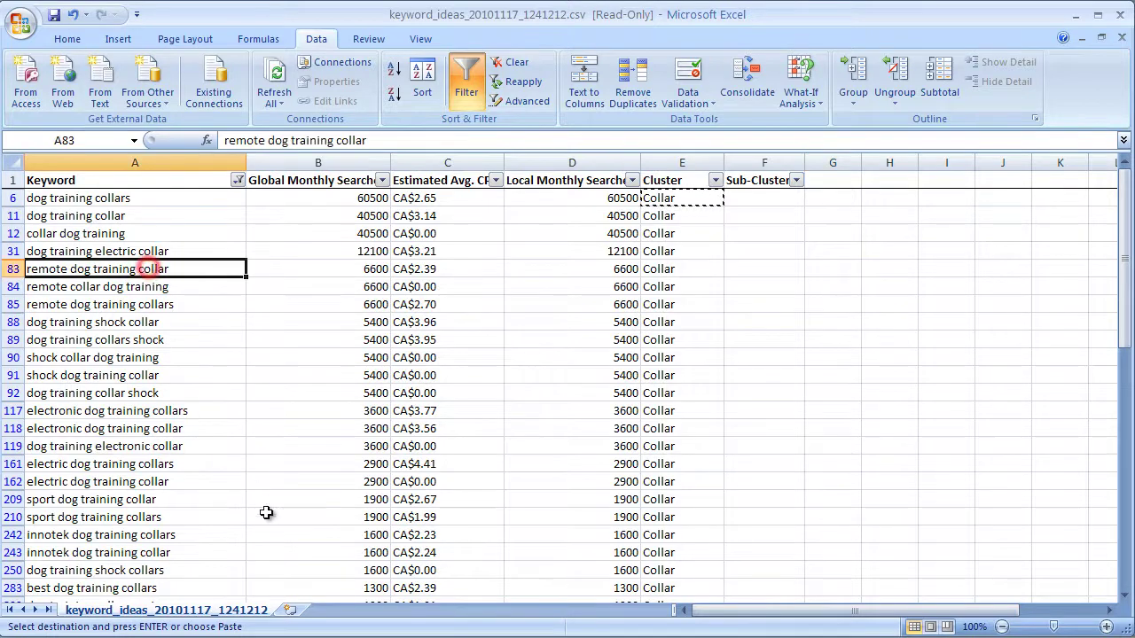
- Label rows 31 and 83–85 as Remote in the Sub-Cluster column
{"action": "left_click", "coordinate": [754, 255]}
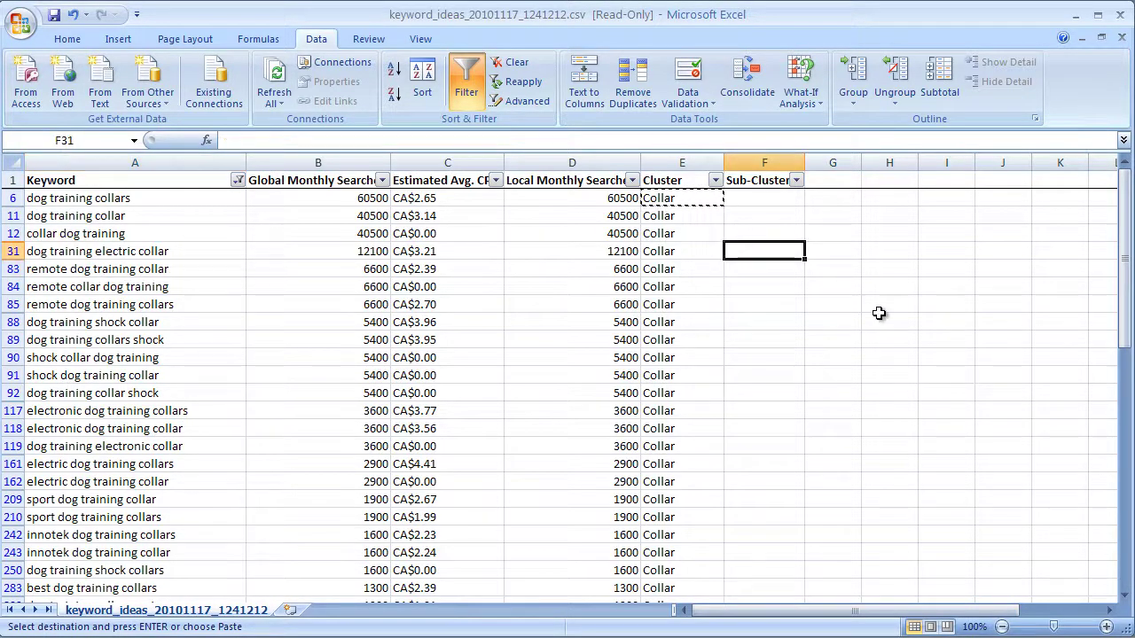
{"action": "type", "text": "Remote\\"}
{"action": "key", "text": "Return"}
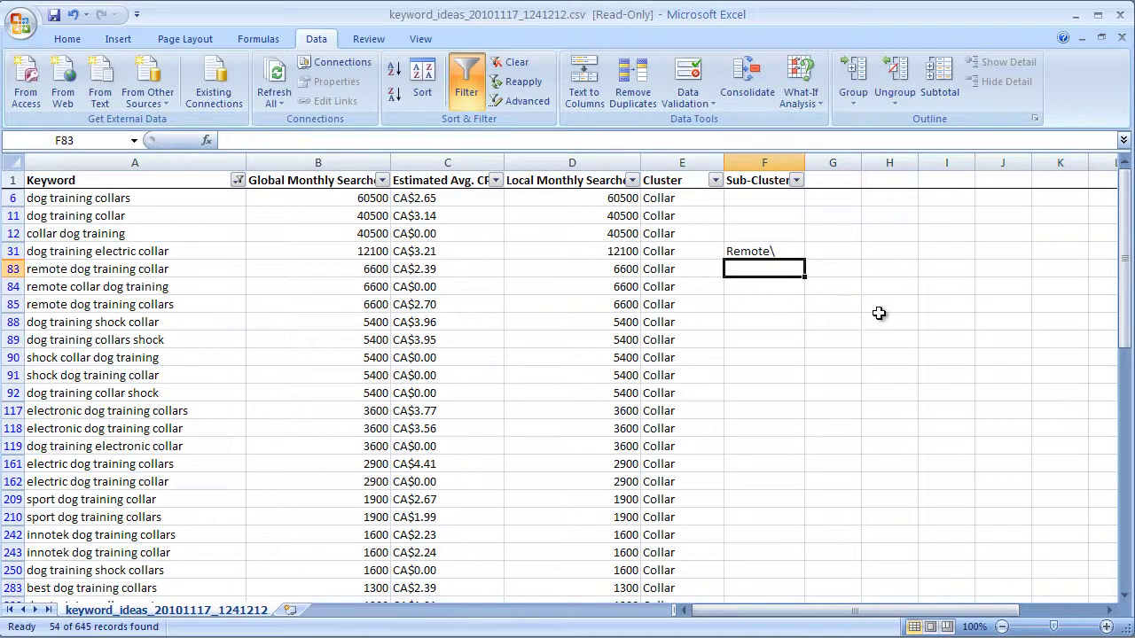
{"action": "key", "text": "Up"}
{"action": "type", "text": "Remote"}
{"action": "key", "text": "Return"}
{"action": "key", "text": "Up"}
{"action": "key", "text": "ctrl+c"}
{"action": "key", "text": "Down"}
{"action": "key", "text": "ctrl+v"}
{"action": "key", "text": "Down"}
{"action": "key", "text": "ctrl+v"}
{"action": "key", "text": "Down"}
{"action": "key", "text": "ctrl+v"}
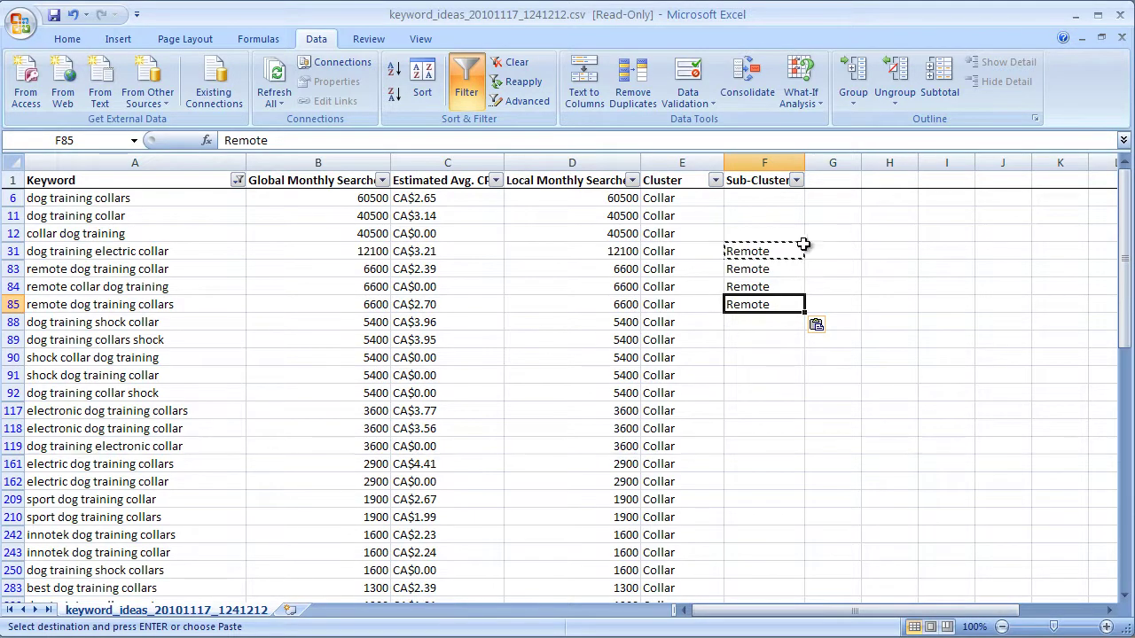
- Label rows 12, 117, 118, 161 and 162 as Electronic in the Sub-Cluster column
{"action": "left_click", "coordinate": [778, 230]}
{"action": "type", "text": "Elec"}
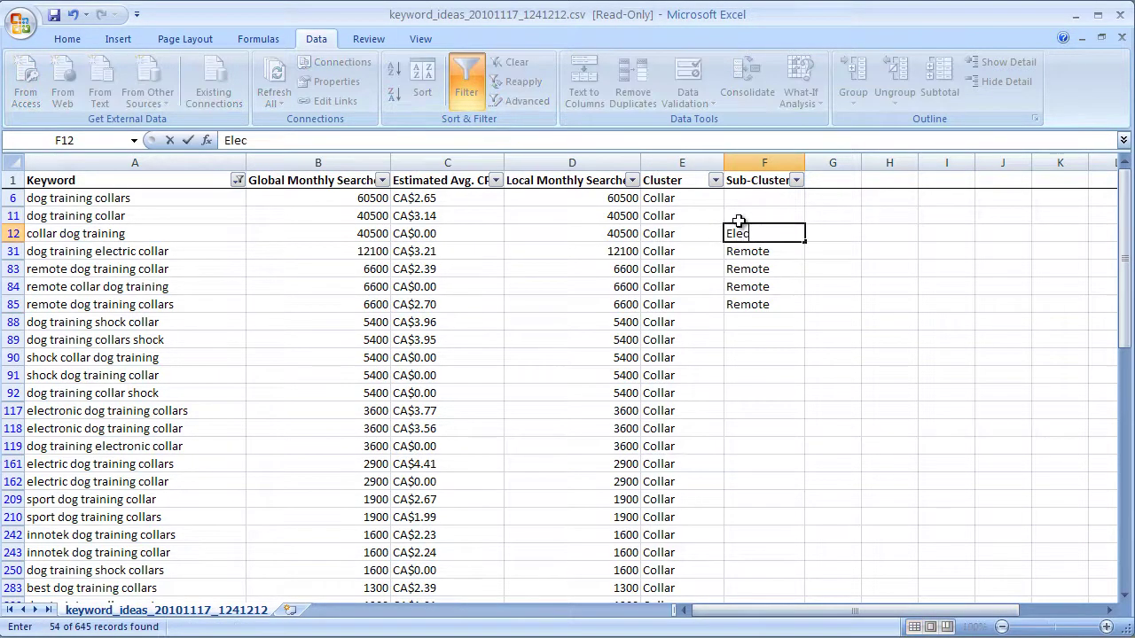
{"action": "key", "text": "ctrl+Return"}
{"action": "key", "text": "ctrl+c"}
{"action": "key", "text": "Down"}
{"action": "key", "text": "Down"}
{"action": "key", "text": "Down"}
{"action": "key", "text": "Down"}
{"action": "key", "text": "Down"}
{"action": "key", "text": "Down"}
{"action": "key", "text": "Down"}
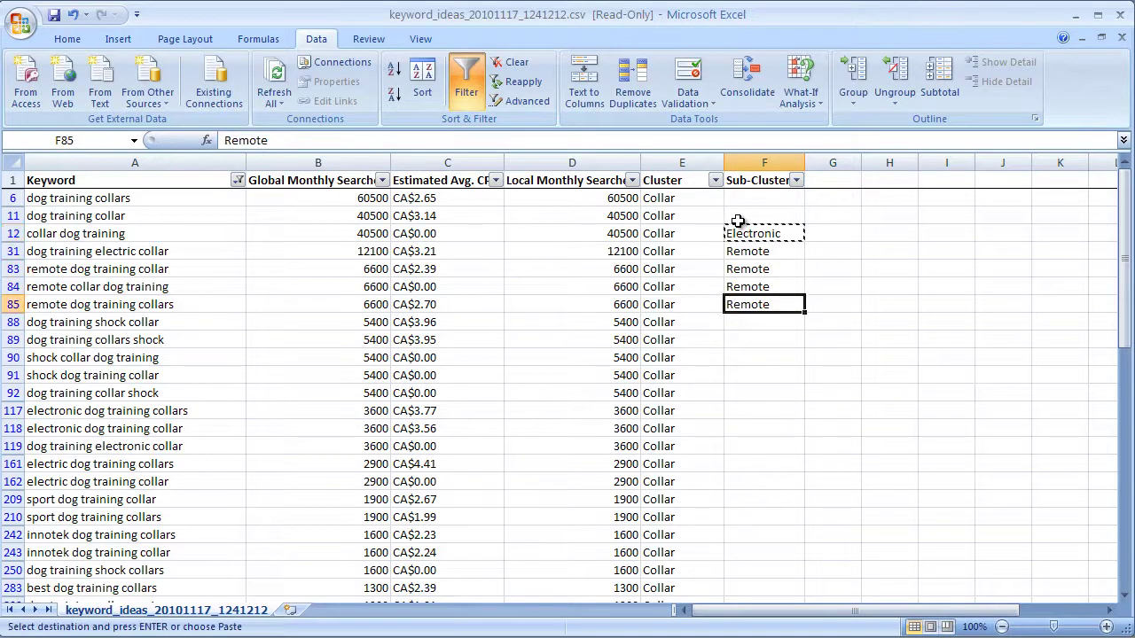
{"action": "key", "text": "Down"}
{"action": "key", "text": "Down"}
{"action": "key", "text": "Down"}
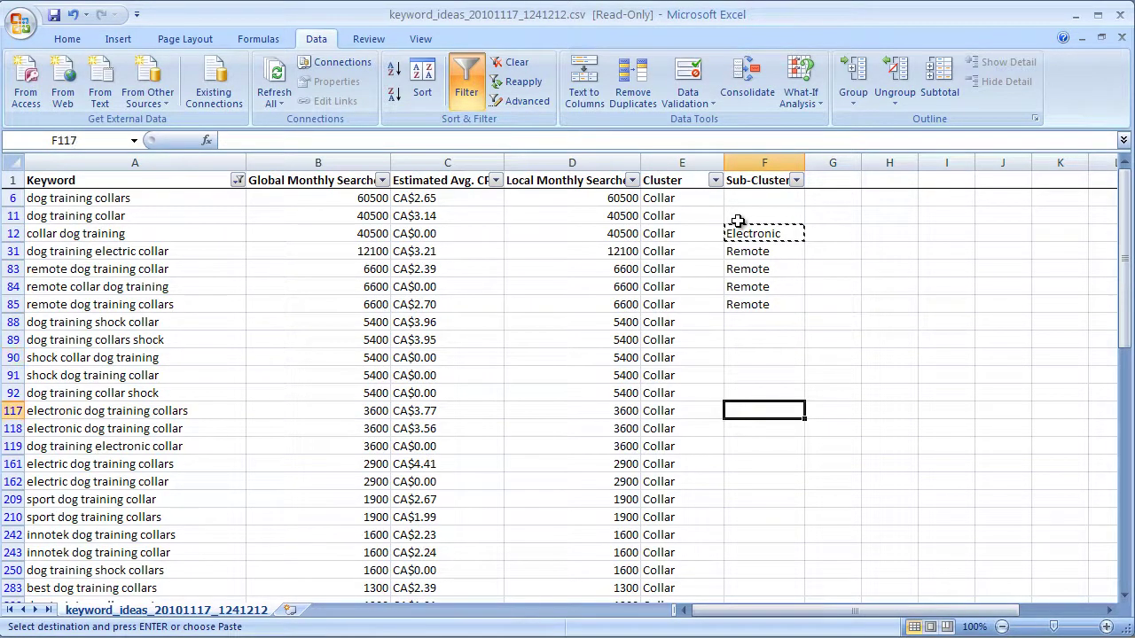
{"action": "key", "text": "ctrl+v"}
{"action": "key", "text": "Down"}
{"action": "key", "text": "ctrl+v"}
{"action": "key", "text": "Down"}
{"action": "key", "text": "Down"}
{"action": "key", "text": "ctrl+v"}
{"action": "key", "text": "Down"}
{"action": "key", "text": "ctrl+v"}
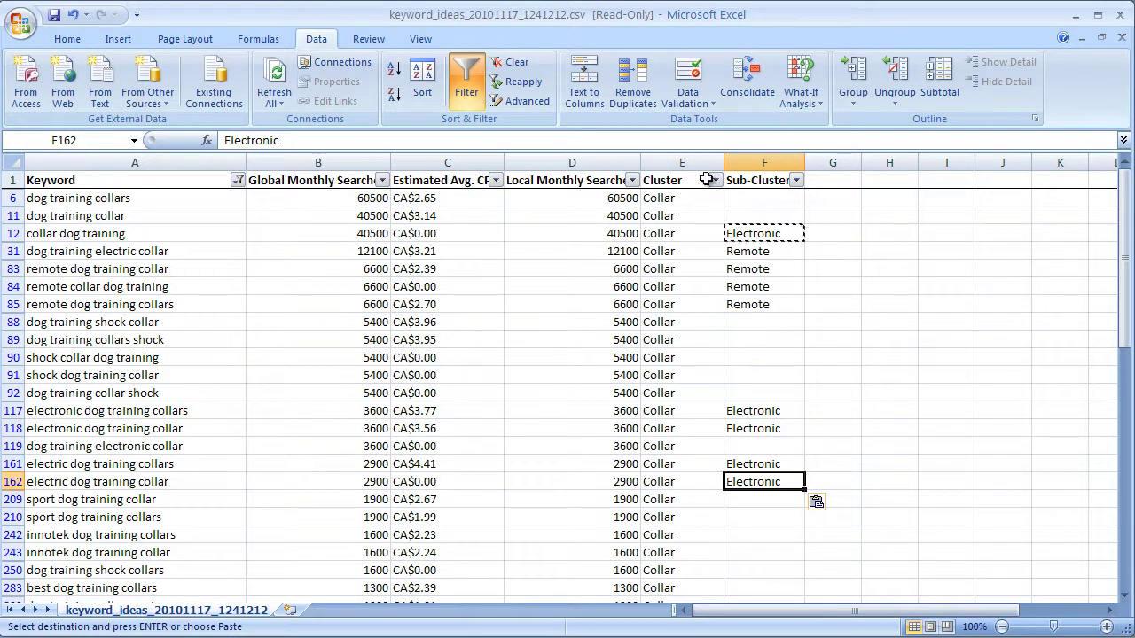
- Filter the Keyword column to entries containing 'Electronic'
{"action": "left_click", "coordinate": [238, 180]}
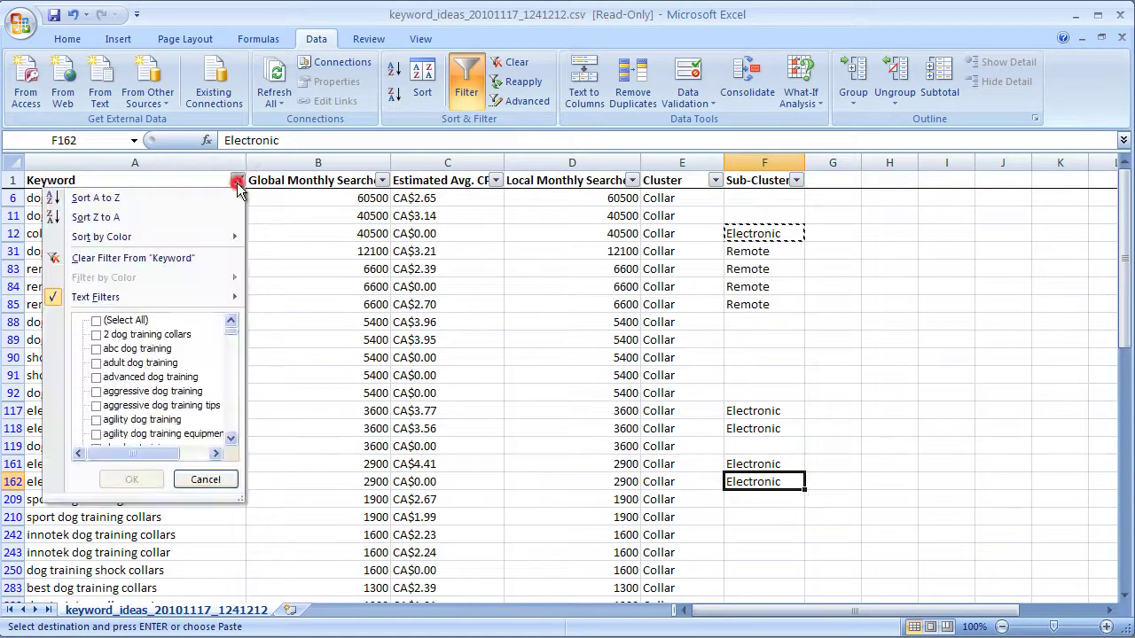
{"action": "left_click", "coordinate": [178, 300]}
{"action": "left_click", "coordinate": [315, 382]}
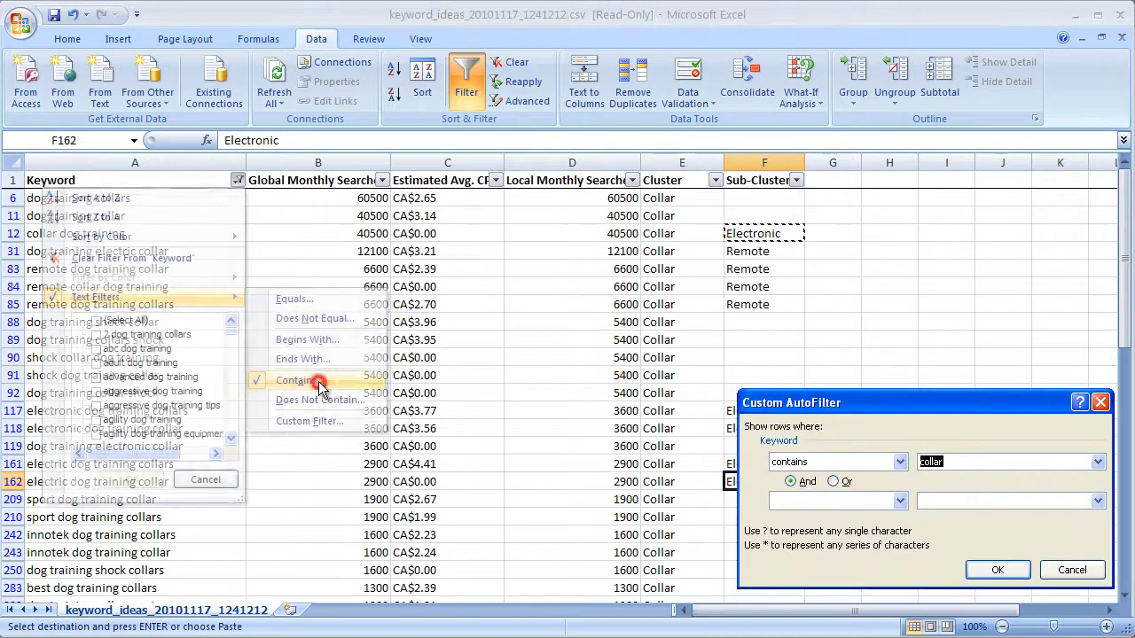
{"action": "key", "text": "ctrl+v"}
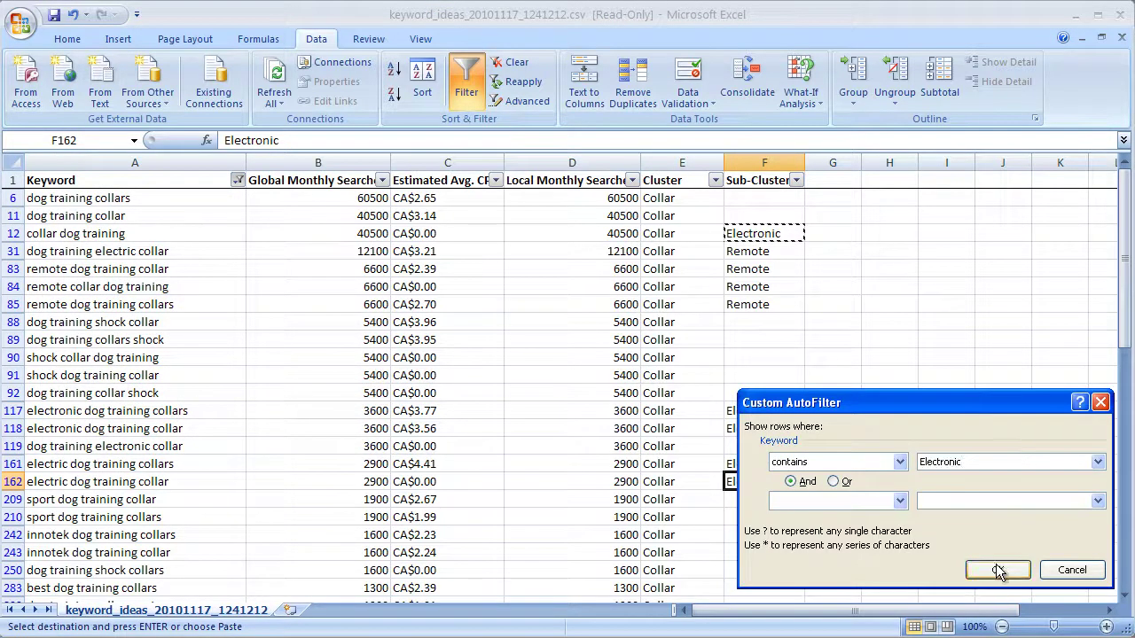
{"action": "left_click", "coordinate": [998, 570]}
- Label rows 93 and 119 as Electronic in the Sub-Cluster column
{"action": "left_click", "coordinate": [763, 198]}
{"action": "key", "text": "ctrl+v"}
{"action": "left_click", "coordinate": [765, 251]}
{"action": "key", "text": "ctrl+v"}
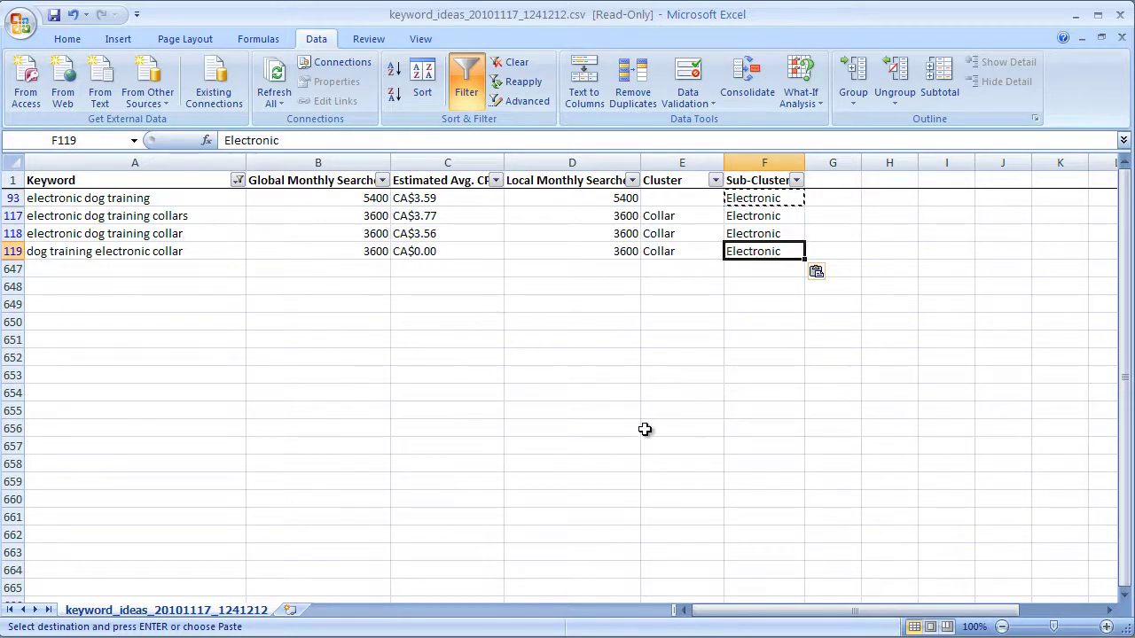
{"action": "left_click_drag", "start_coordinate": [676, 217], "coordinate": [760, 251]}
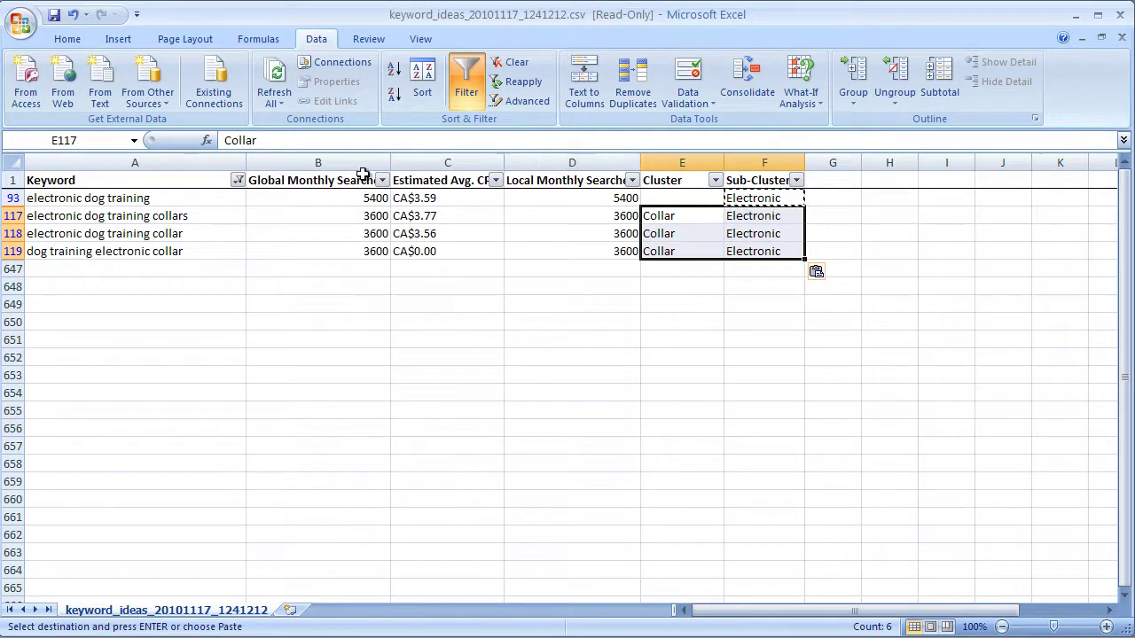
{"action": "left_click", "coordinate": [237, 180]}
{"action": "mouse_move", "coordinate": [199, 291]}
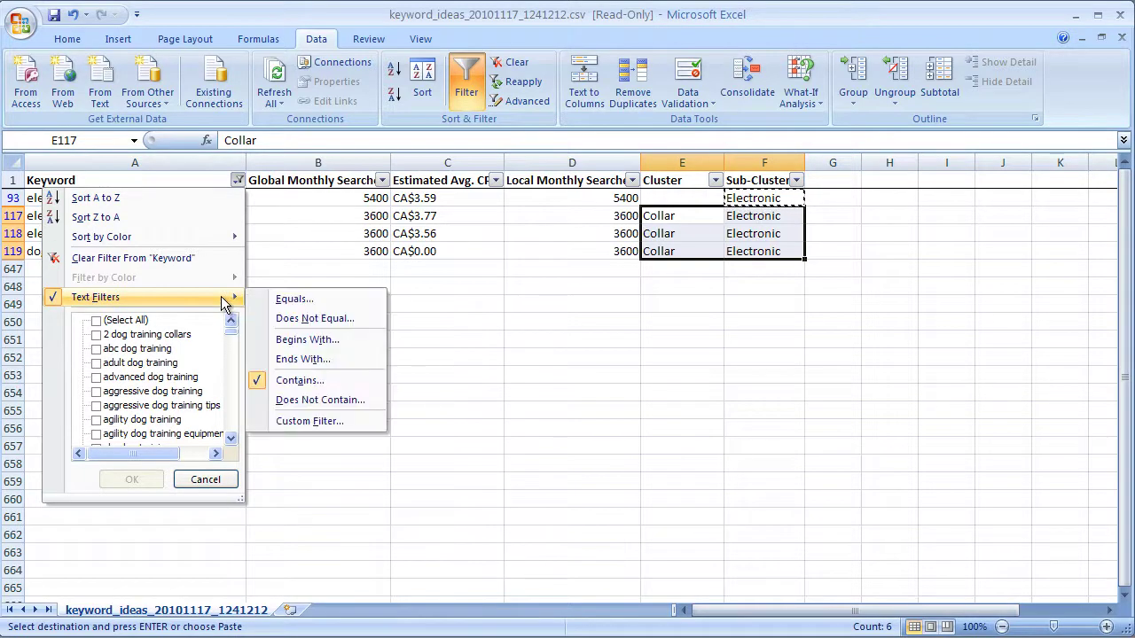
- Filter the Keyword column to entries containing 'book'
{"action": "left_click", "coordinate": [300, 380]}
{"action": "type", "text": "book"}
{"action": "key", "text": "Return"}
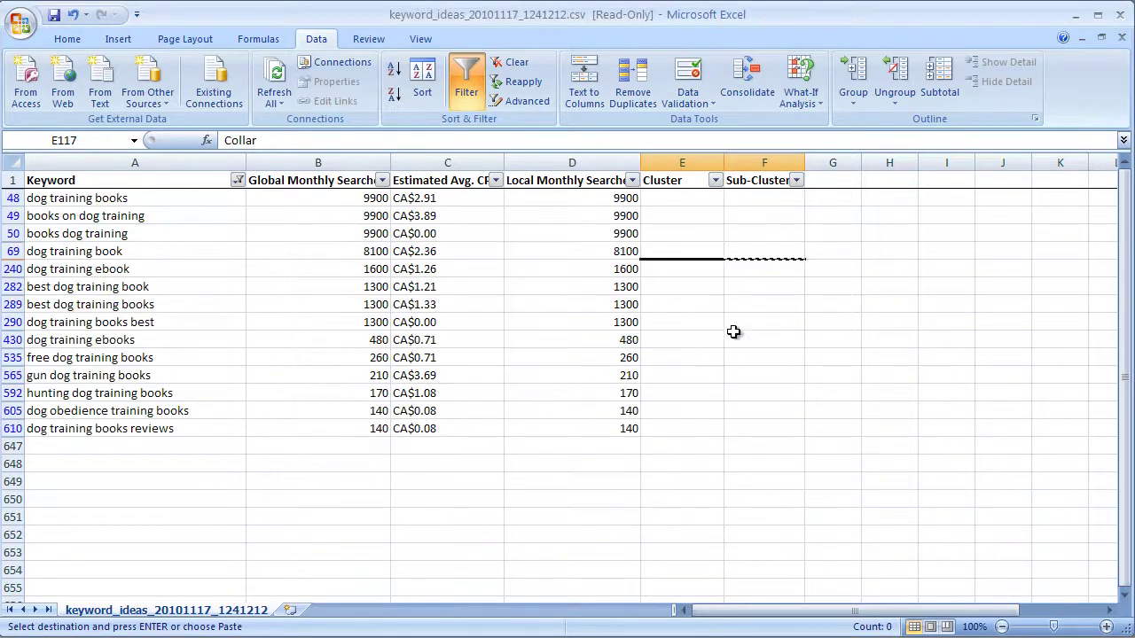
- Fill Book into the Cluster column for all 14 book keywords
{"action": "left_click", "coordinate": [677, 201]}
{"action": "type", "text": "Book"}
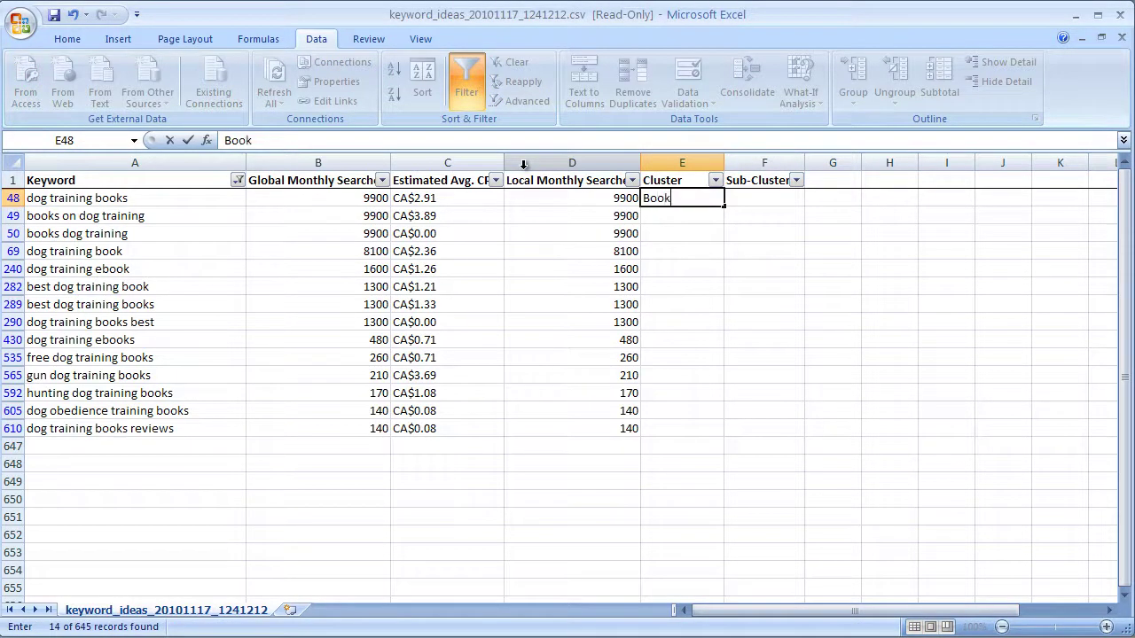
{"action": "key", "text": "Return"}
{"action": "key", "text": "Up"}
{"action": "key", "text": "ctrl+c"}
{"action": "key", "text": "Down"}
{"action": "key", "text": "shift+Down"}
{"action": "key", "text": "shift+Down"}
{"action": "key", "text": "shift+Down"}
{"action": "key", "text": "shift+Down"}
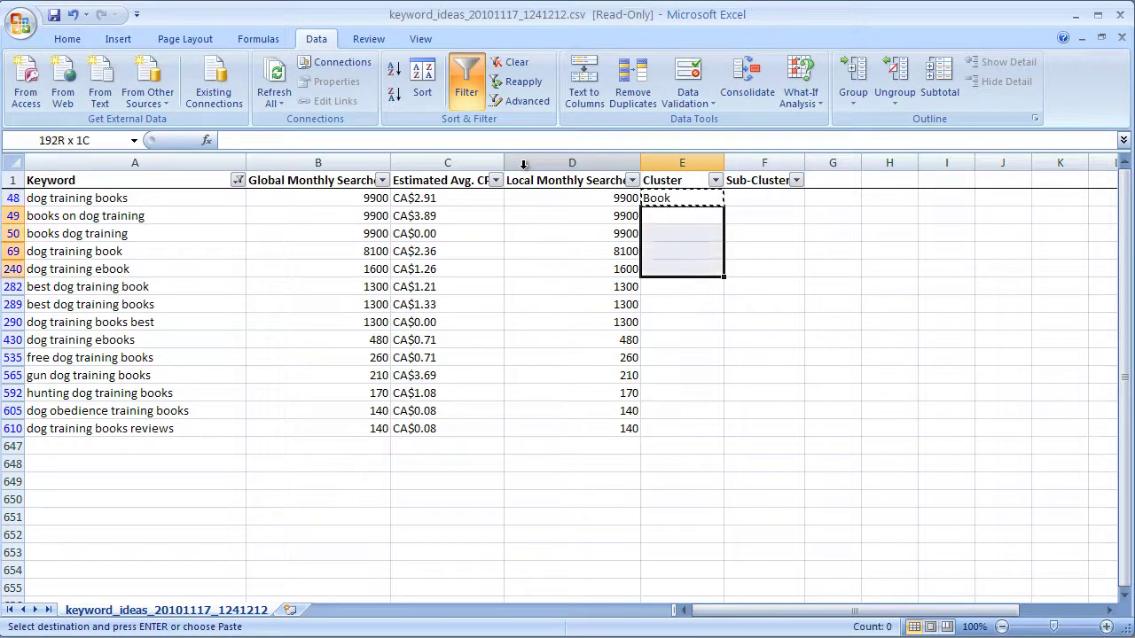
{"action": "key", "text": "shift+Down"}
{"action": "key", "text": "shift+Down"}
{"action": "key", "text": "shift+Down"}
{"action": "key", "text": "shift+Down"}
{"action": "key", "text": "shift+Down"}
{"action": "key", "text": "shift+Down"}
{"action": "key", "text": "shift+Down"}
{"action": "key", "text": "shift+Down"}
{"action": "key", "text": "shift+Down"}
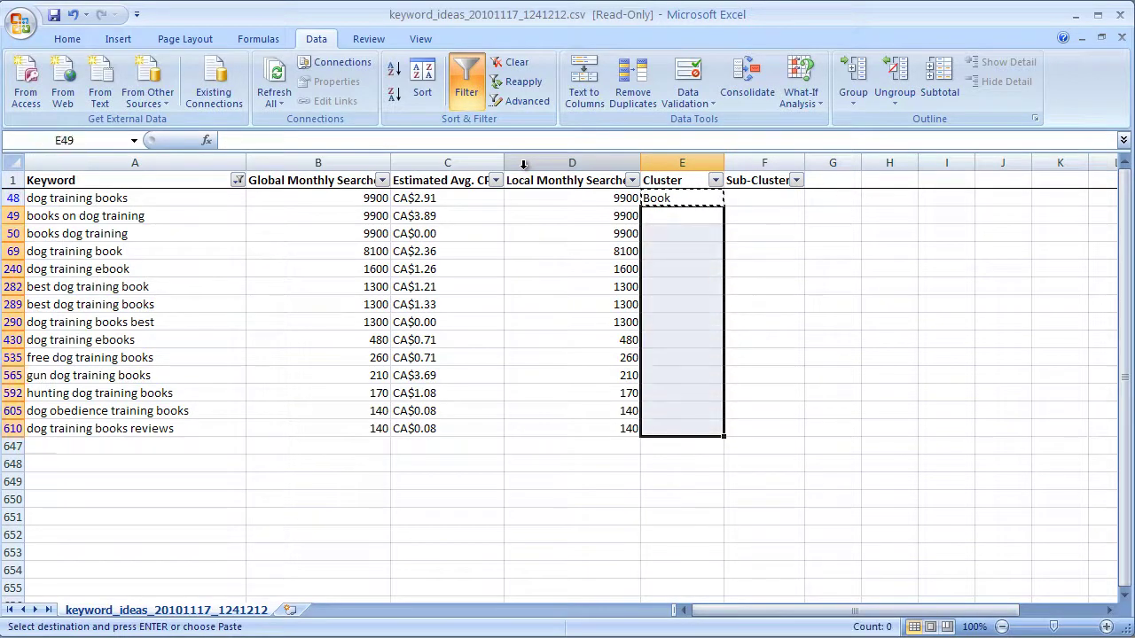
{"action": "key", "text": "ctrl+v"}
{"action": "key", "text": "Up"}
{"action": "key", "text": "Up"}
{"action": "key", "text": "Down"}
{"action": "key", "text": "Down"}
{"action": "key", "text": "Down"}
{"action": "key", "text": "Down"}
{"action": "key", "text": "Down"}
{"action": "key", "text": "Down"}
{"action": "key", "text": "Down"}
{"action": "key", "text": "Down"}
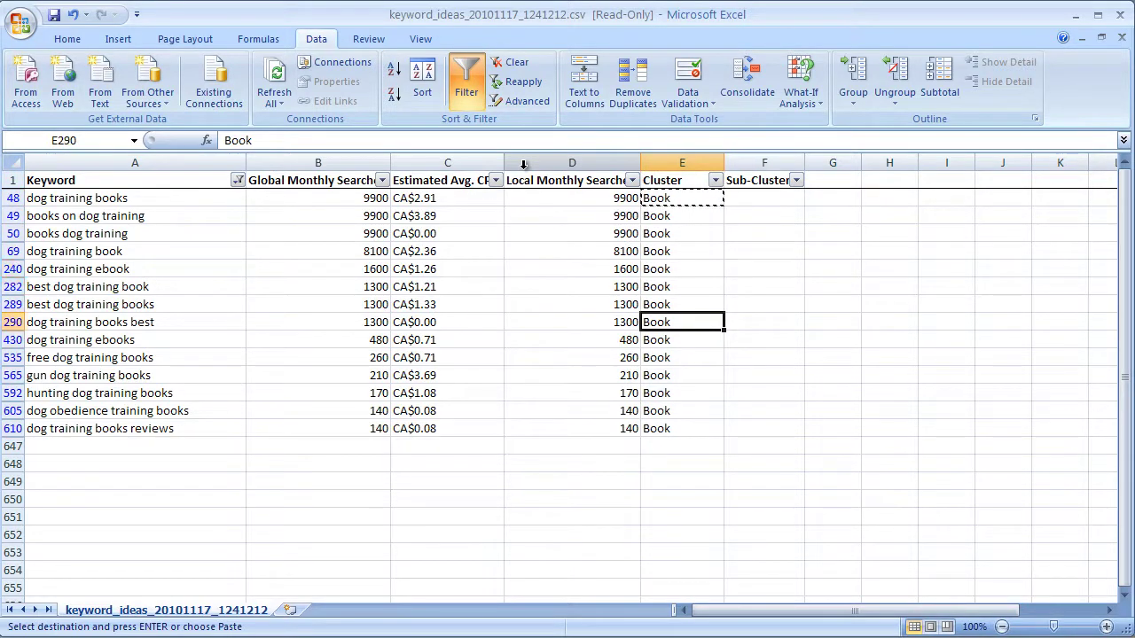
{"action": "key", "text": "Down"}
{"action": "key", "text": "Down"}
- Enter Sub-Cluster labels Free, Hunting (two rows) and Ebook for the book keywords
{"action": "key", "text": "Right"}
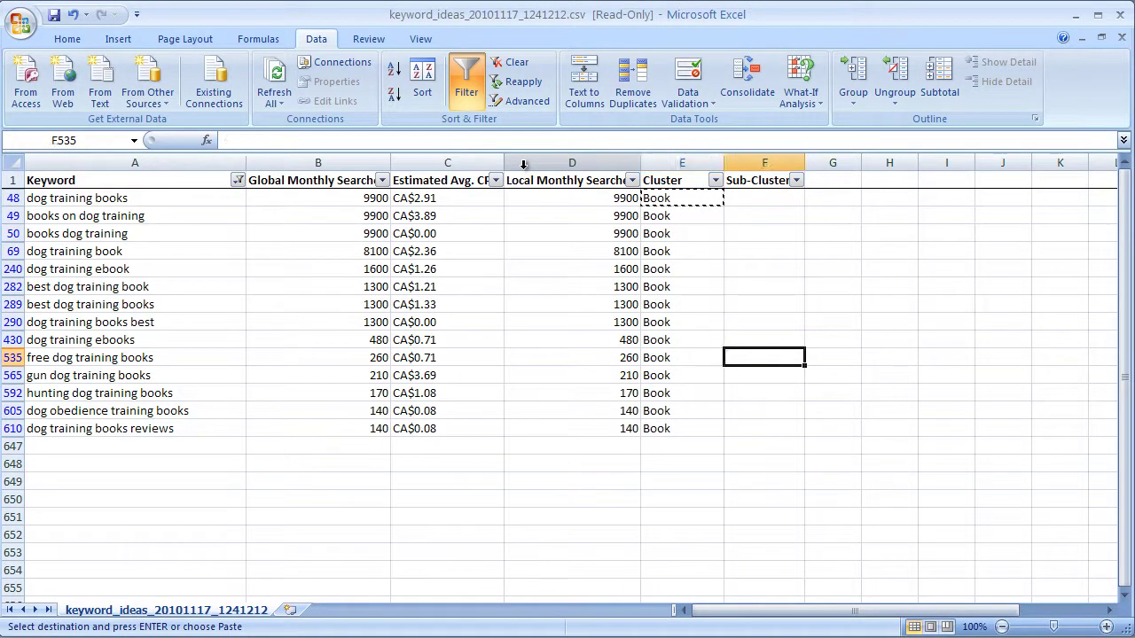
{"action": "type", "text": "Free"}
{"action": "key", "text": "Return"}
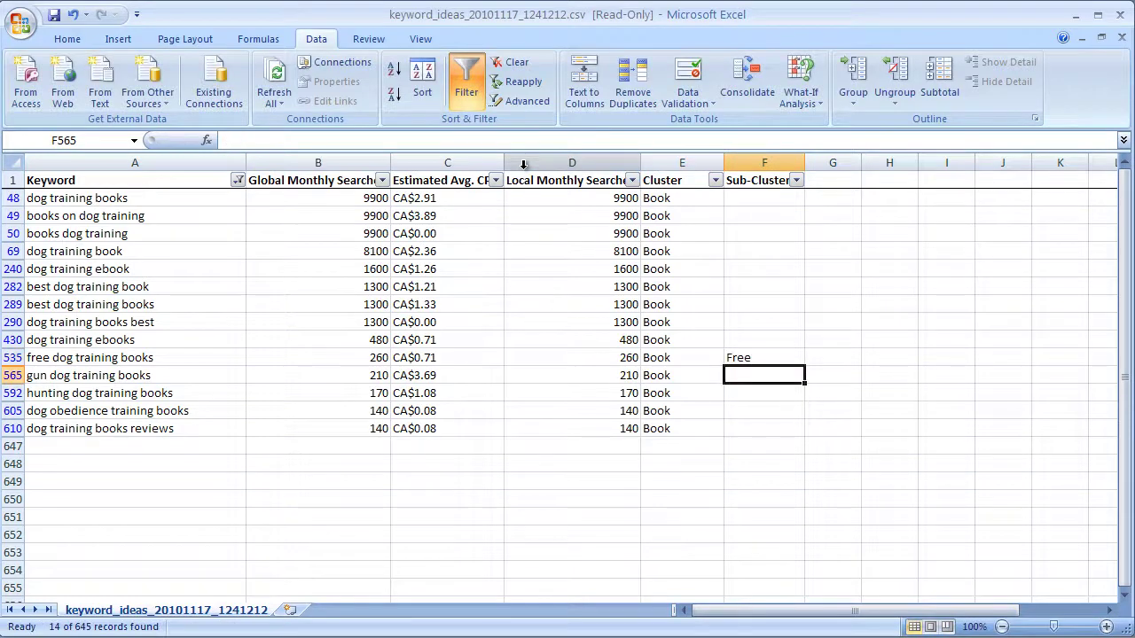
{"action": "type", "text": "Hunting"}
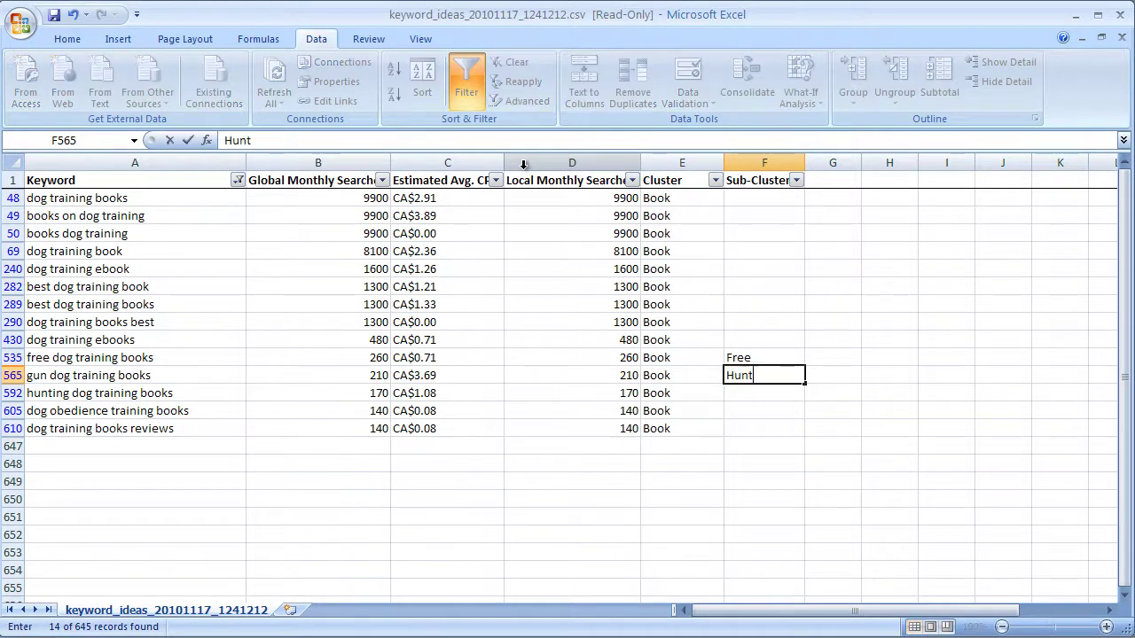
{"action": "key", "text": "Return"}
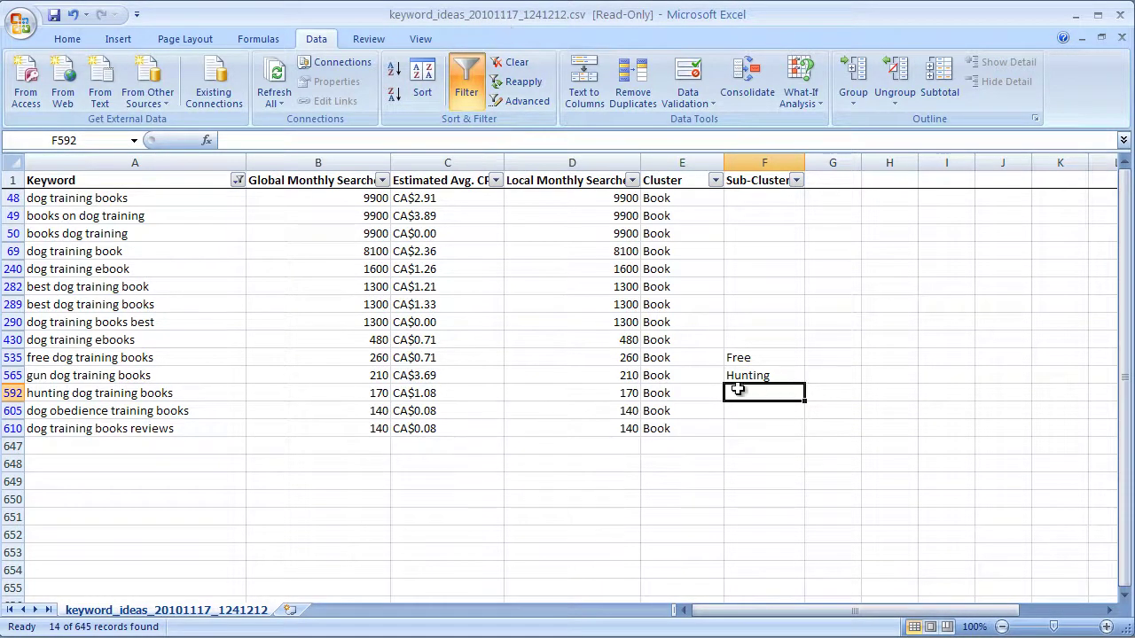
{"action": "left_click", "coordinate": [786, 375]}
{"action": "key", "text": "ctrl+c"}
{"action": "left_click", "coordinate": [772, 393]}
{"action": "key", "text": "ctrl+v"}
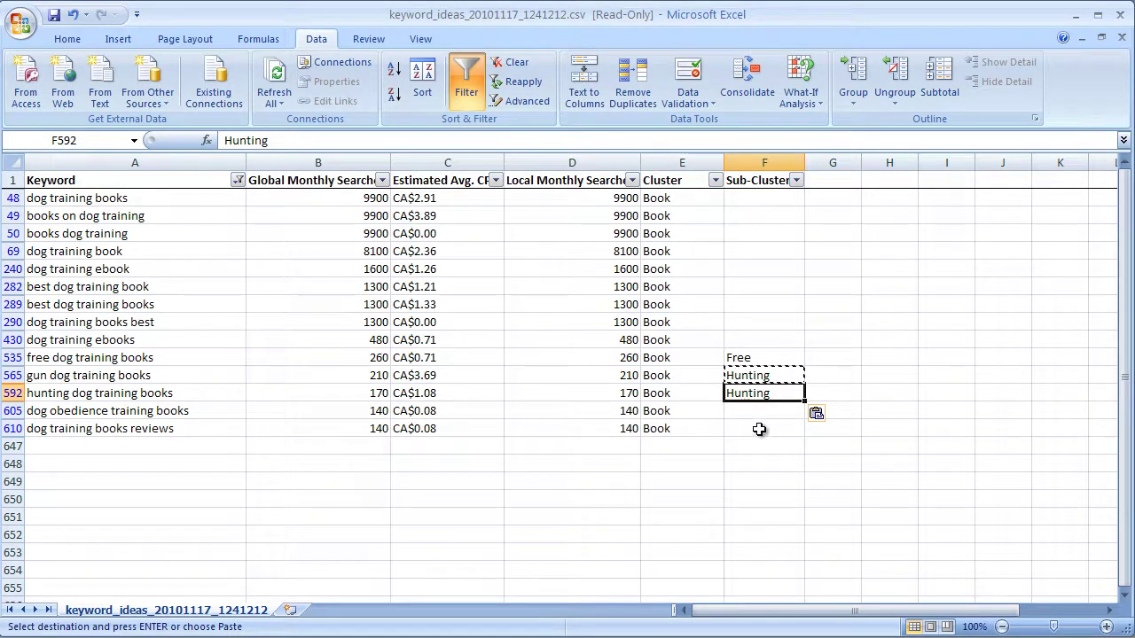
{"action": "left_click", "coordinate": [763, 265]}
{"action": "type", "text": "Ebook"}
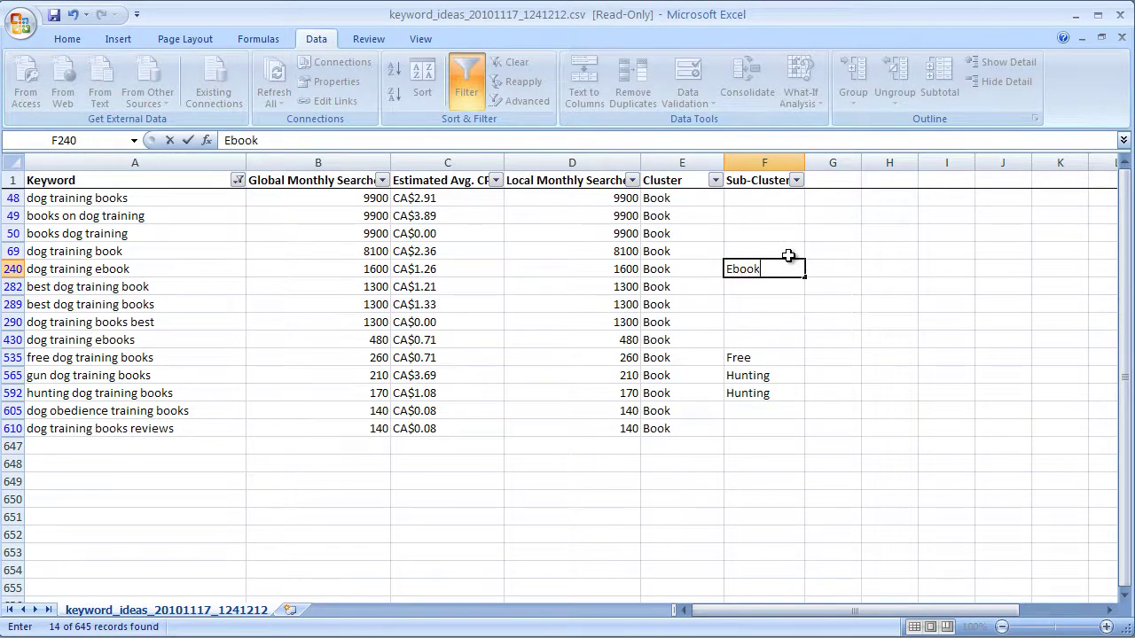
{"action": "key", "text": "Return"}
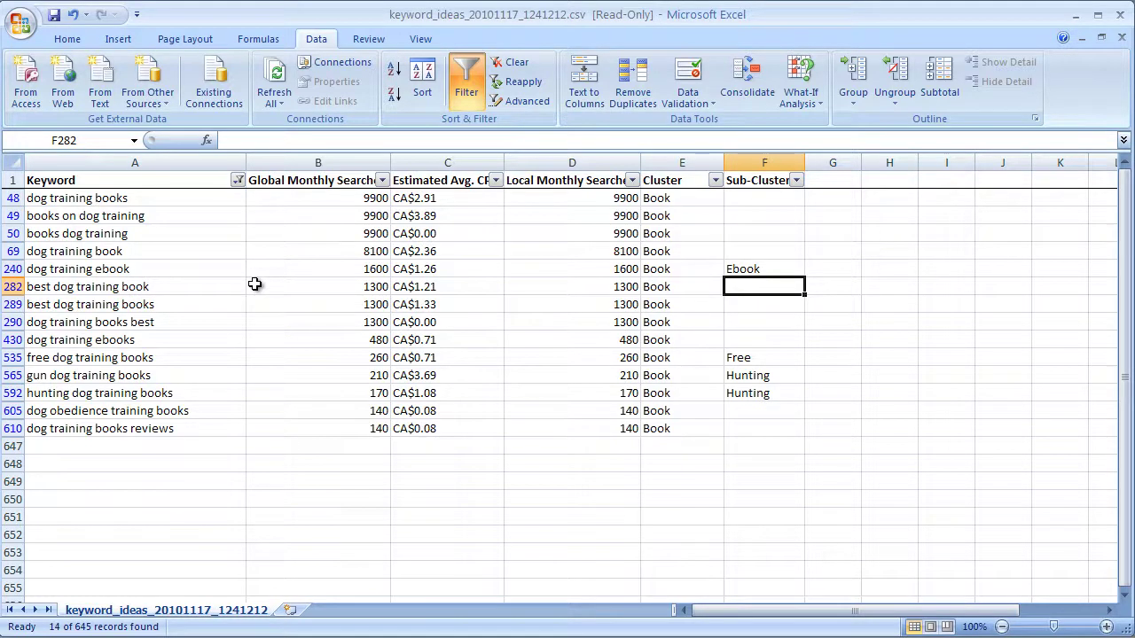
- Enter Review as the Sub-Cluster of dog training books reviews
{"action": "left_click", "coordinate": [748, 428]}
{"action": "type", "text": "Review"}
{"action": "key", "text": "Return"}
- Filter the Keyword column to entries containing 'aggressive'
{"action": "left_click", "coordinate": [238, 180]}
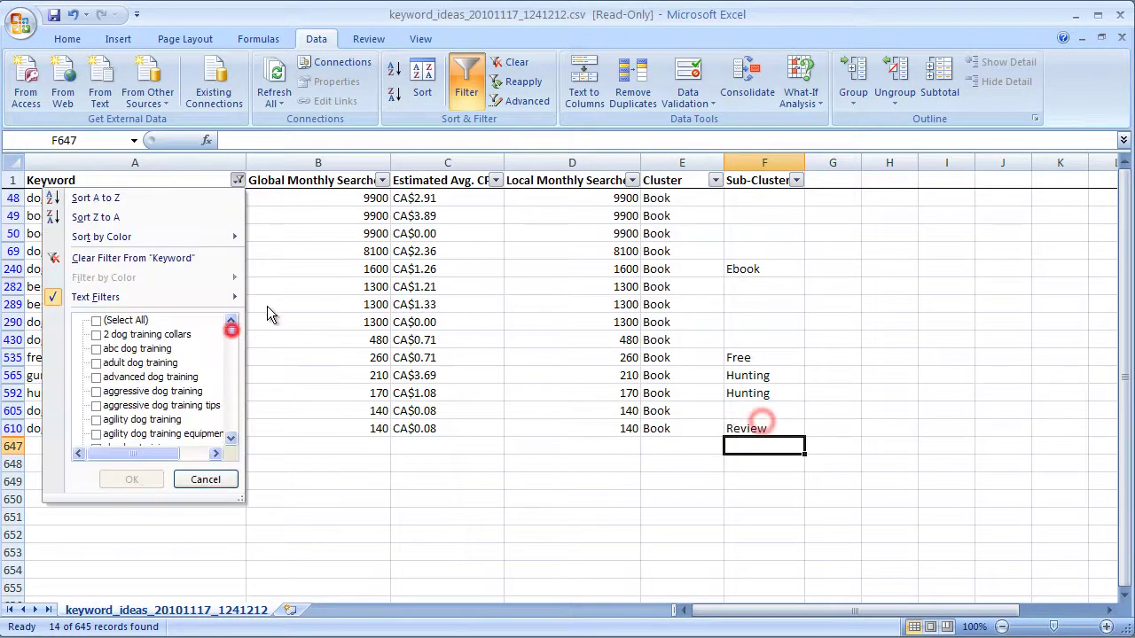
{"action": "left_click", "coordinate": [211, 298]}
{"action": "left_click", "coordinate": [362, 375]}
{"action": "type", "text": "aggressi"}
{"action": "key", "text": "Return"}
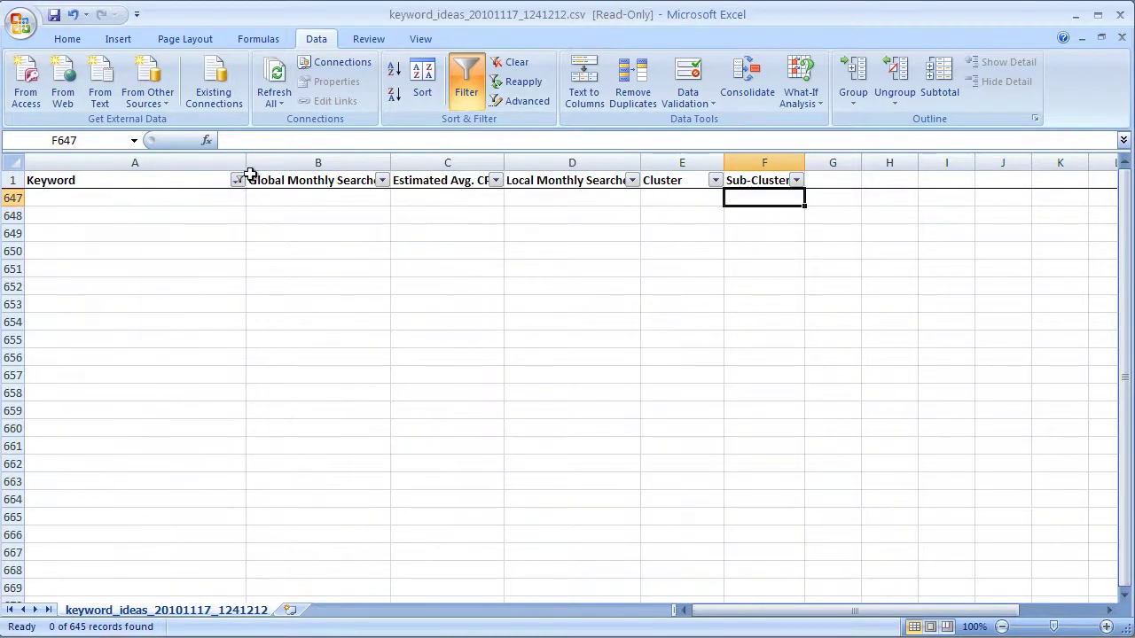
{"action": "left_click", "coordinate": [238, 180]}
{"action": "left_click", "coordinate": [177, 297]}
{"action": "left_click", "coordinate": [347, 382]}
{"action": "left_click", "coordinate": [988, 464]}
{"action": "type", "text": "sive"}
{"action": "key", "text": "Return"}
- Label every filtered aggressive keyword 'aggressive' in the Cluster column
{"action": "left_click", "coordinate": [680, 200]}
{"action": "type", "text": "a"}
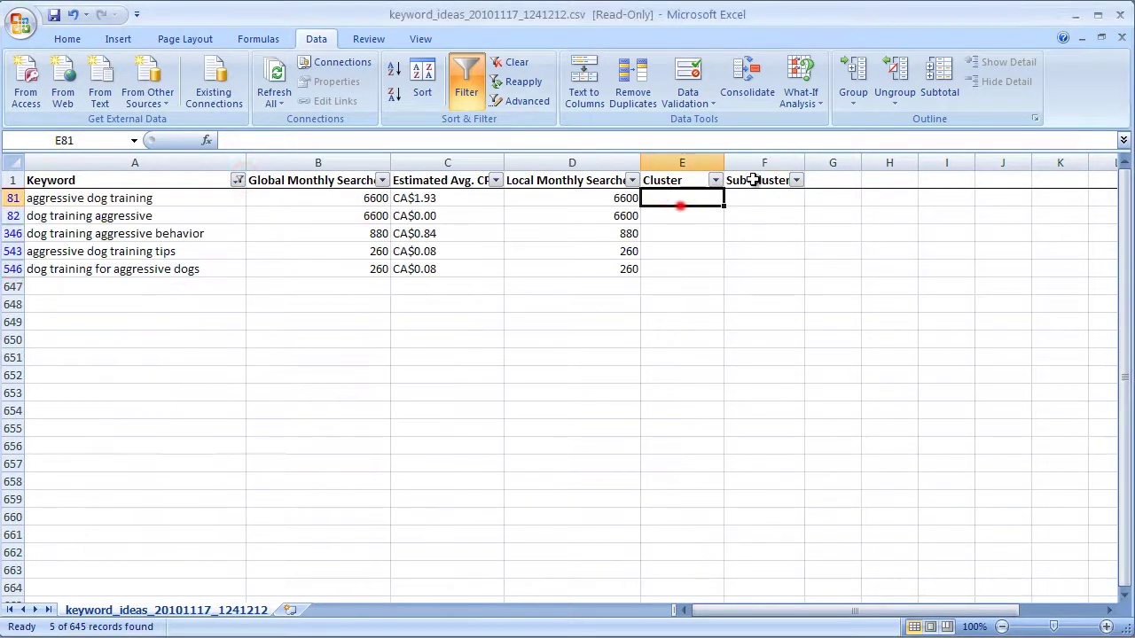
{"action": "type", "text": "ggressive"}
{"action": "key", "text": "ctrl+Return"}
{"action": "key", "text": "ctrl+c"}
{"action": "key", "text": "shift+Down"}
{"action": "key", "text": "shift+Down"}
{"action": "key", "text": "shift+Down"}
{"action": "key", "text": "shift+Down"}
{"action": "key", "text": "ctrl+v"}
{"action": "key", "text": "Down"}
- Filter the Keyword column to entries containing 'barking'
{"action": "left_click", "coordinate": [238, 180]}
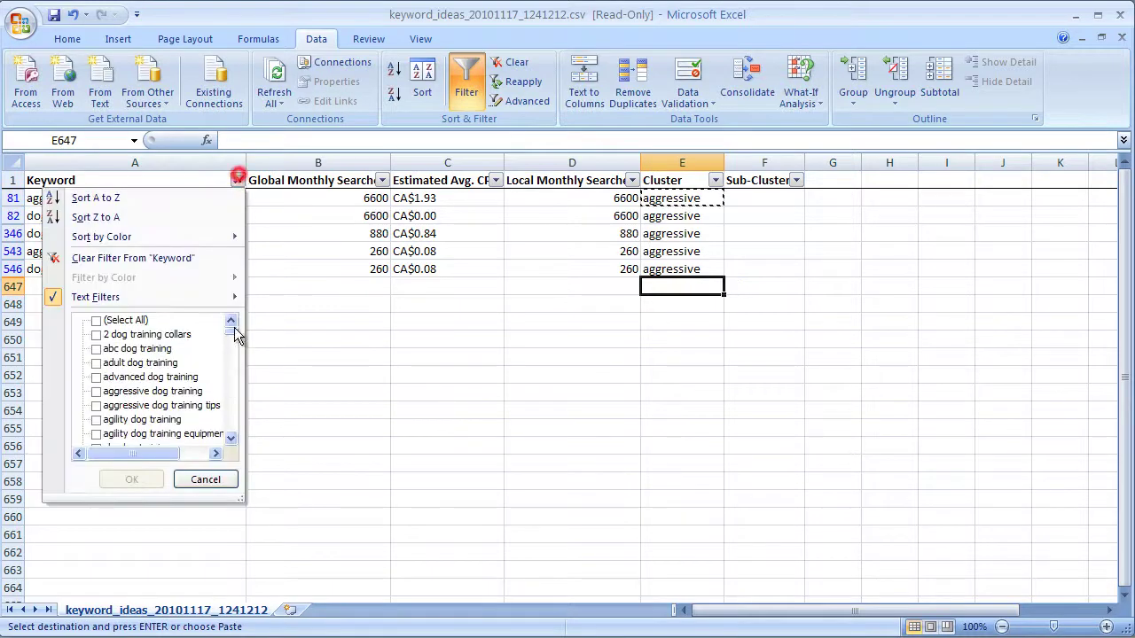
{"action": "left_click_drag", "start_coordinate": [233, 327], "coordinate": [233, 390]}
{"action": "left_click", "coordinate": [206, 297]}
{"action": "left_click", "coordinate": [321, 384]}
{"action": "type", "text": "barking"}
{"action": "key", "text": "Return"}
- Label the filtered barking keywords 'barking' in the Cluster column
{"action": "left_click", "coordinate": [677, 199]}
{"action": "type", "text": "barking"}
{"action": "key", "text": "ctrl+Return"}
{"action": "key", "text": "ctrl+c"}
{"action": "key", "text": "Down"}
{"action": "key", "text": "Down"}
{"action": "key", "text": "Down"}
{"action": "key", "text": "Down"}
{"action": "key", "text": "shift+Up"}
{"action": "key", "text": "shift+Up"}
{"action": "key", "text": "shift+Up"}
{"action": "key", "text": "shift+Up"}
{"action": "key", "text": "ctrl+v"}
{"action": "key", "text": "Up"}
{"action": "key", "text": "Up"}
{"action": "key", "text": "Right"}
- Give the barking keywords Sub-Cluster labels stop and tips
{"action": "type", "text": "sto"}
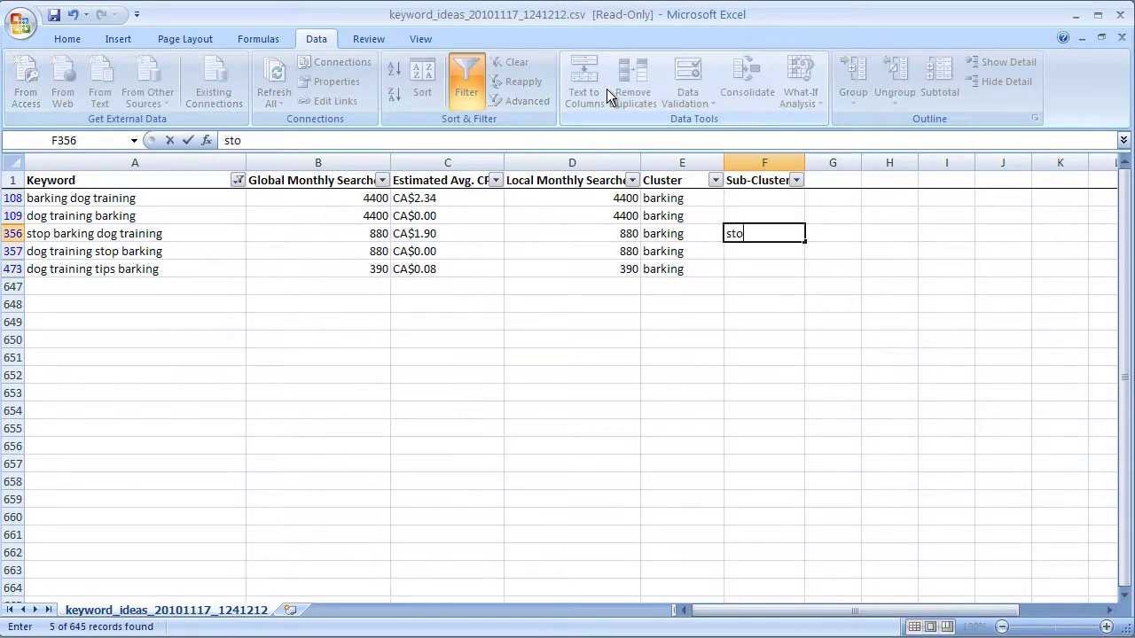
{"action": "type", "text": "p"}
{"action": "key", "text": "Return"}
{"action": "type", "text": "stop"}
{"action": "key", "text": "Return"}
{"action": "type", "text": "tips"}
{"action": "key", "text": "Return"}
- Filter the Keyword column to entries containing 'career'
{"action": "left_click", "coordinate": [238, 180]}
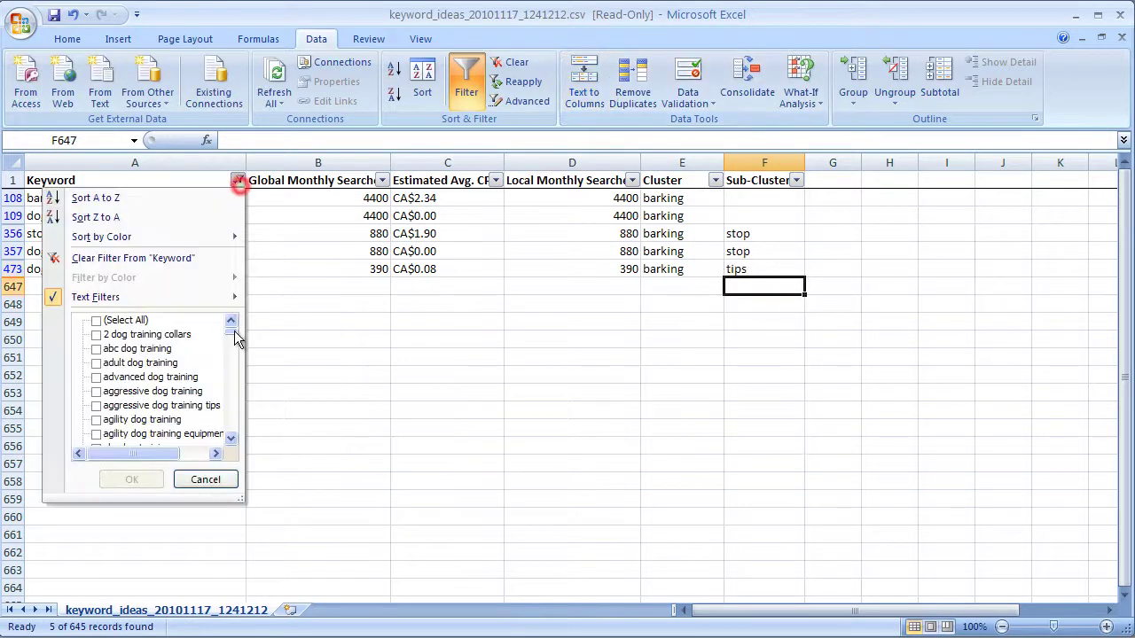
{"action": "left_click_drag", "start_coordinate": [236, 335], "coordinate": [246, 360]}
{"action": "left_click", "coordinate": [218, 298]}
{"action": "left_click", "coordinate": [332, 374]}
{"action": "type", "text": "career"}
{"action": "key", "text": "Return"}
{"action": "left_click", "coordinate": [676, 208]}
- Label all five career keywords 'Career' in the Cluster column
{"action": "left_click", "coordinate": [673, 200]}
{"action": "type", "text": "Career"}
{"action": "key", "text": "ctrl+Return"}
{"action": "key", "text": "ctrl+c"}
{"action": "key", "text": "Down"}
{"action": "key", "text": "ctrl+v"}
{"action": "key", "text": "Down"}
{"action": "key", "text": "ctrl+v"}
{"action": "key", "text": "Down"}
{"action": "key", "text": "ctrl+v"}
{"action": "key", "text": "Down"}
{"action": "key", "text": "ctrl+v"}
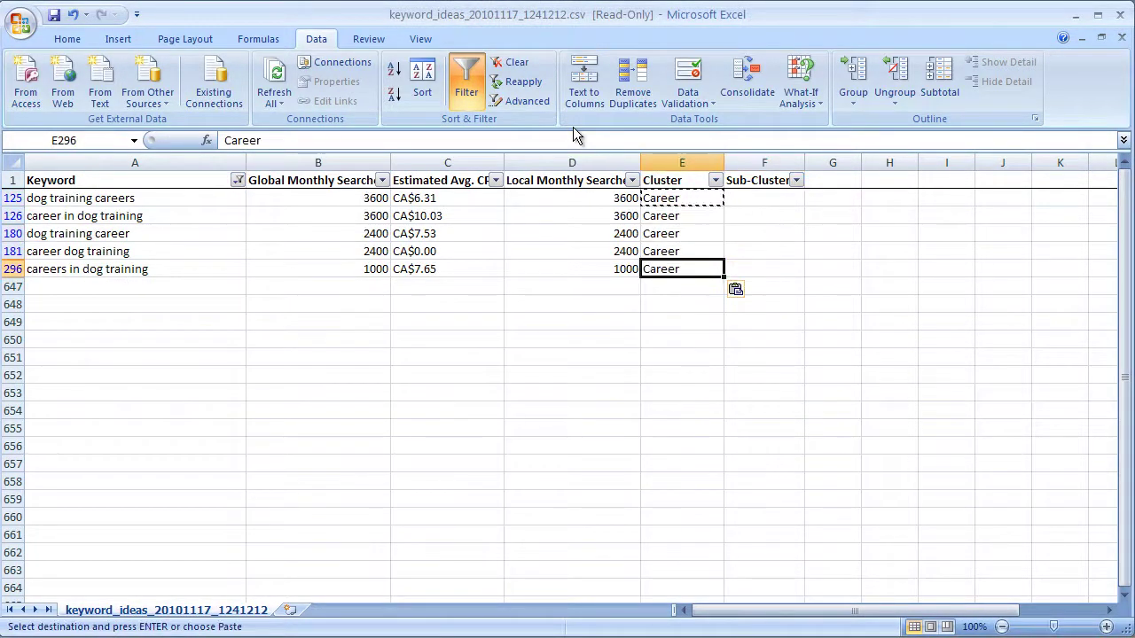
{"action": "left_click", "coordinate": [307, 375]}
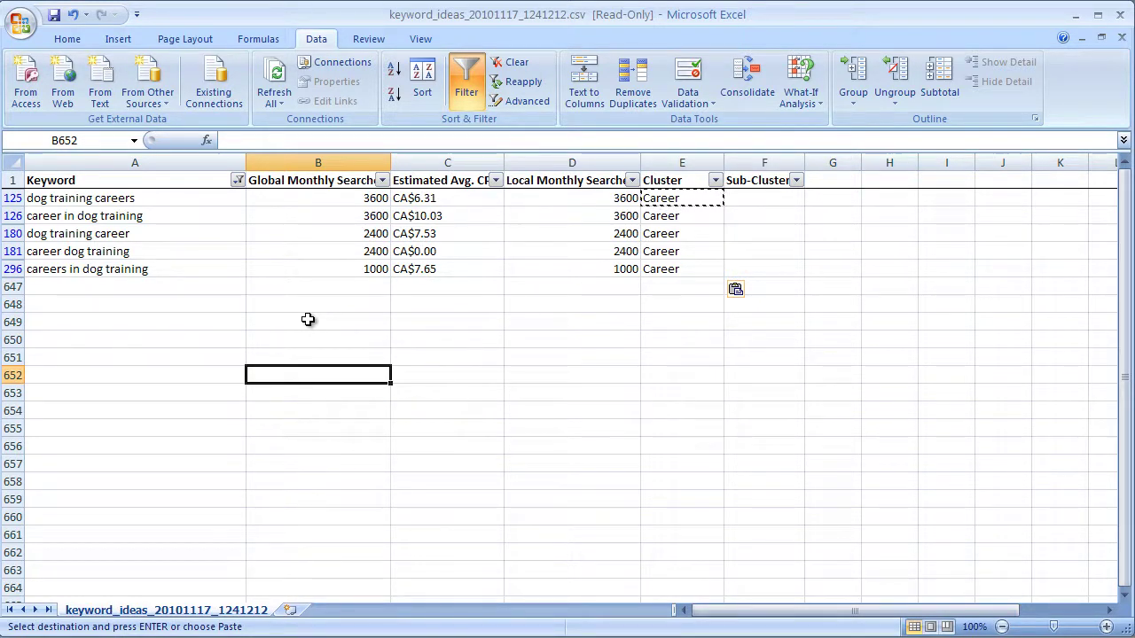
- Switch off the Data tab filter and select columns A to F of the keyword table
{"action": "left_click", "coordinate": [552, 450]}
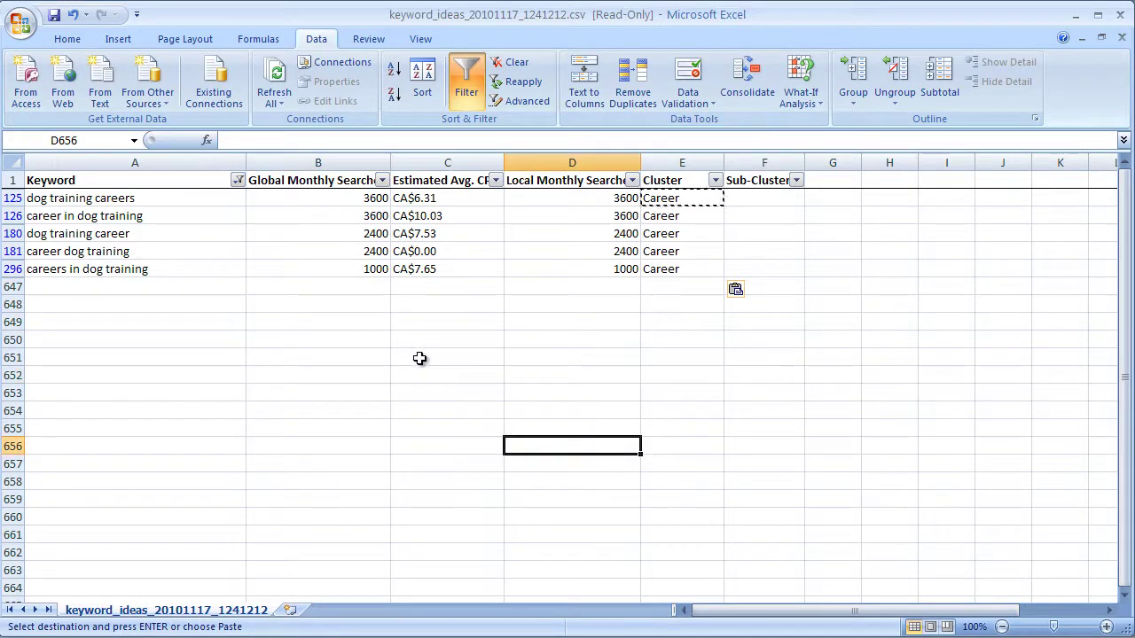
{"action": "left_click", "coordinate": [464, 70]}
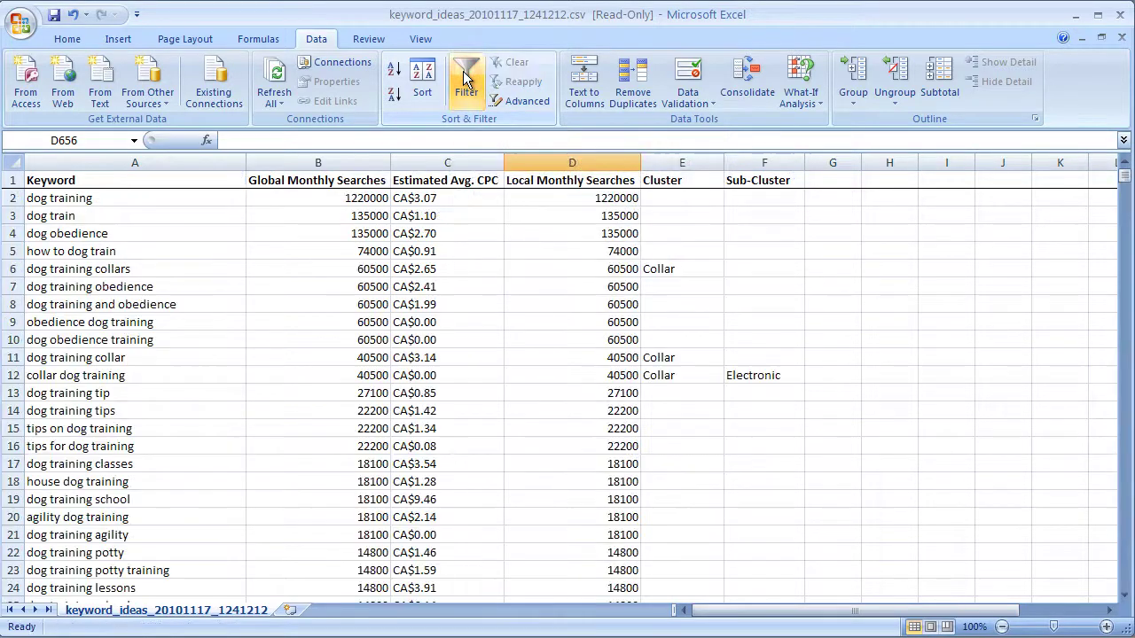
{"action": "scroll", "coordinate": [773, 398], "scroll_direction": "down", "scroll_amount": 7}
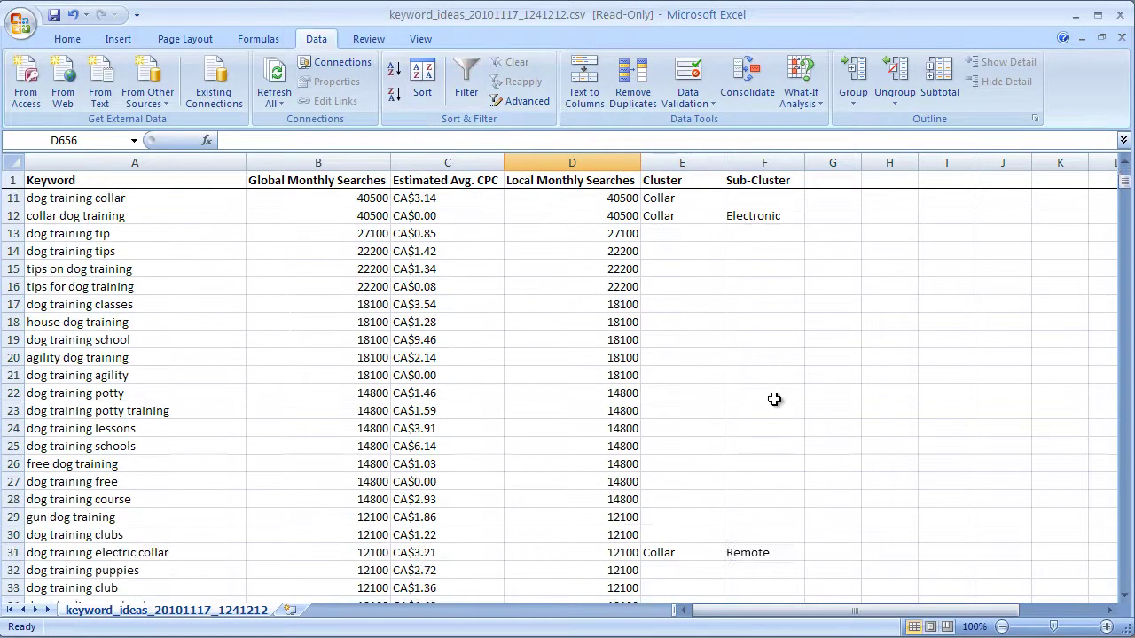
{"action": "scroll", "coordinate": [781, 401], "scroll_direction": "up", "scroll_amount": 7}
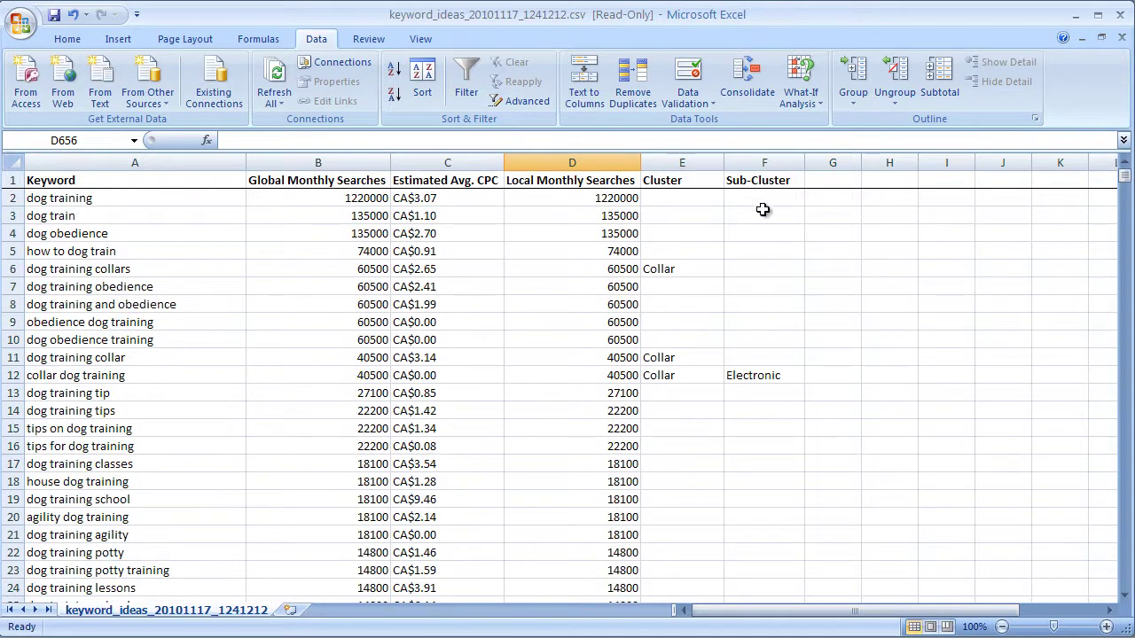
{"action": "left_click_drag", "start_coordinate": [765, 159], "coordinate": [109, 166]}
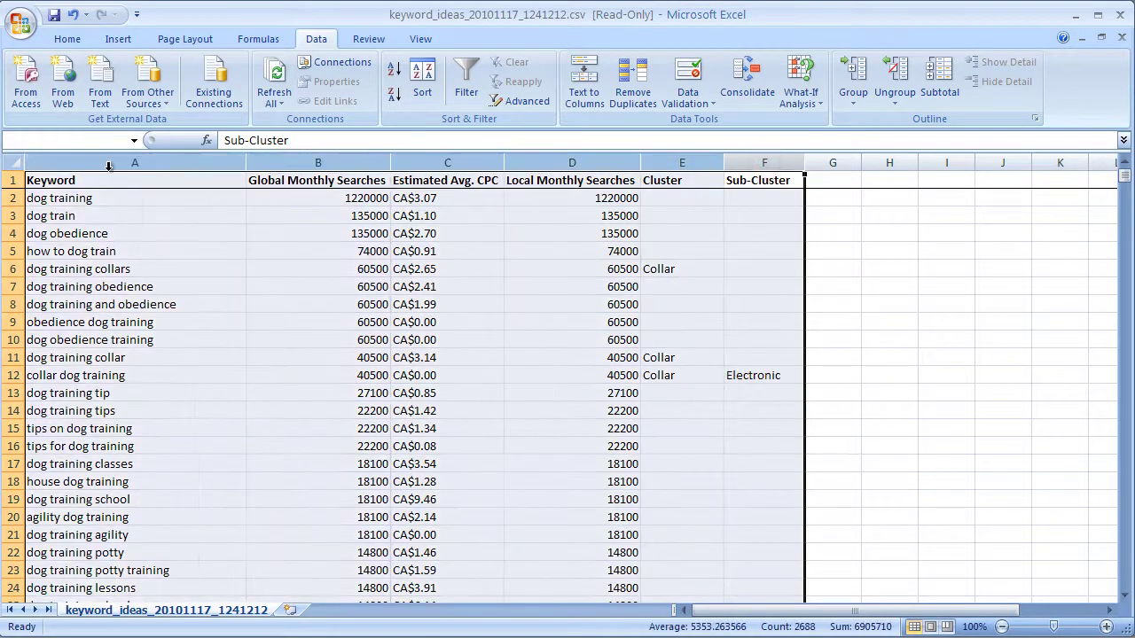
- In the Sort dialog, sort first by Cluster, then by Sub-Cluster
{"action": "left_click", "coordinate": [420, 76]}
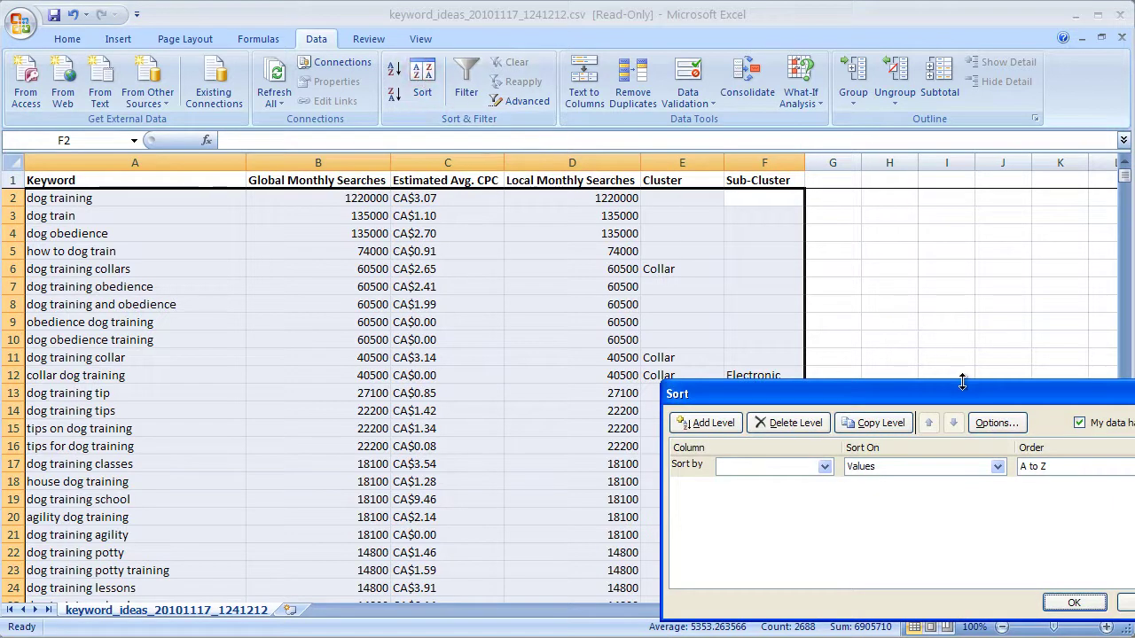
{"action": "left_click_drag", "start_coordinate": [960, 382], "coordinate": [961, 323]}
{"action": "left_click", "coordinate": [825, 406]}
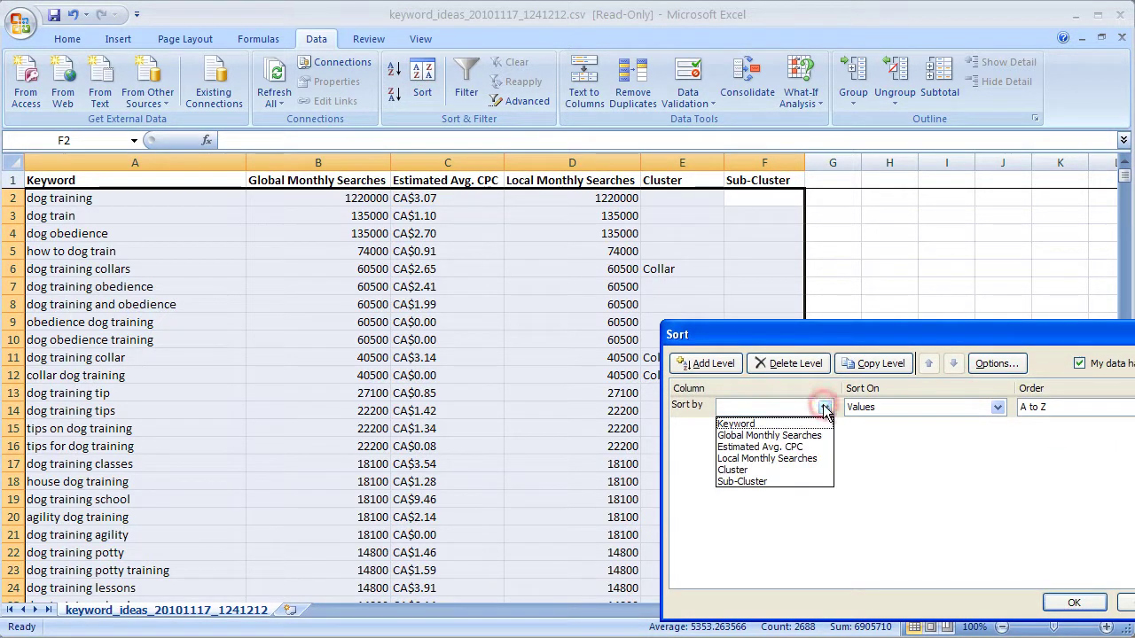
{"action": "left_click", "coordinate": [792, 472]}
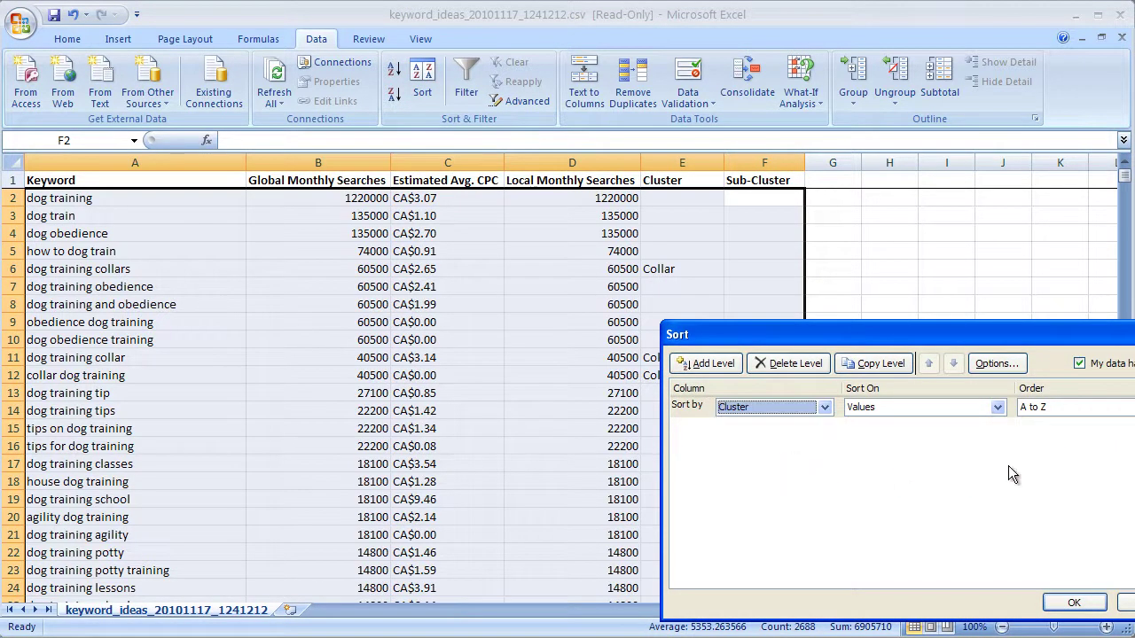
{"action": "left_click", "coordinate": [722, 363]}
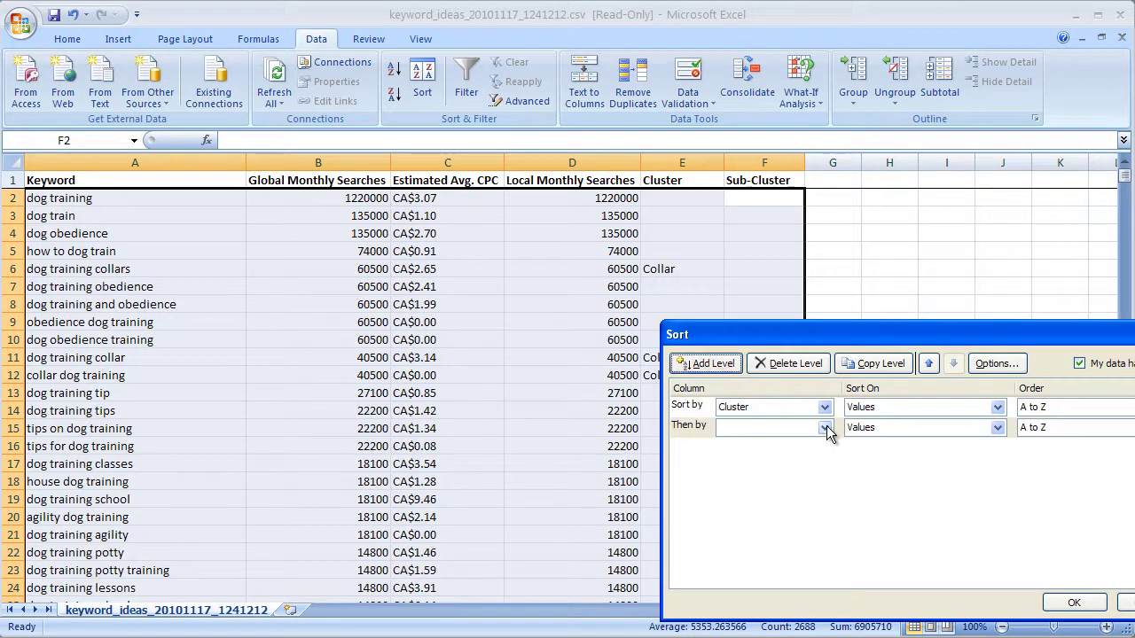
{"action": "left_click", "coordinate": [825, 429]}
{"action": "left_click", "coordinate": [776, 499]}
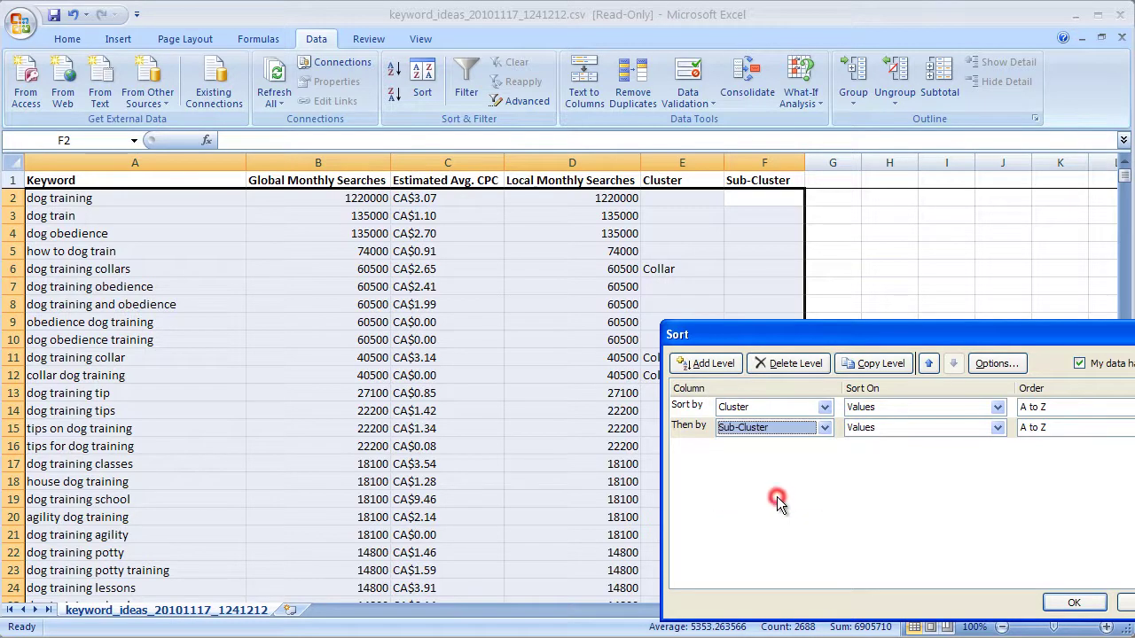
- Add a third sort level on Global Monthly Searches, Largest to Smallest
{"action": "left_click", "coordinate": [705, 364]}
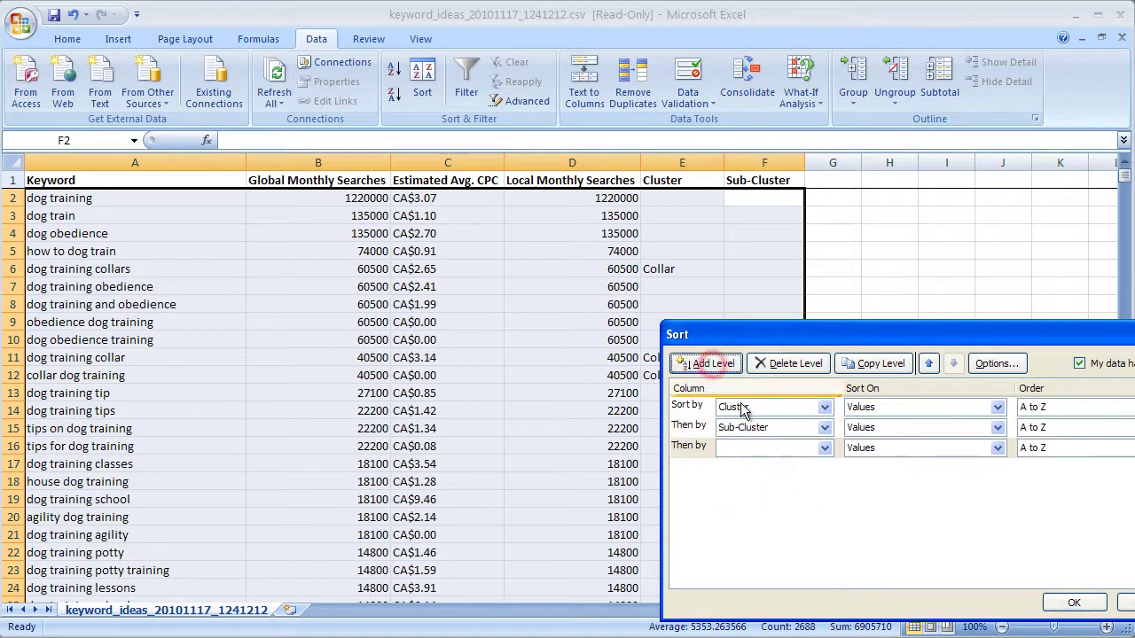
{"action": "left_click", "coordinate": [825, 449]}
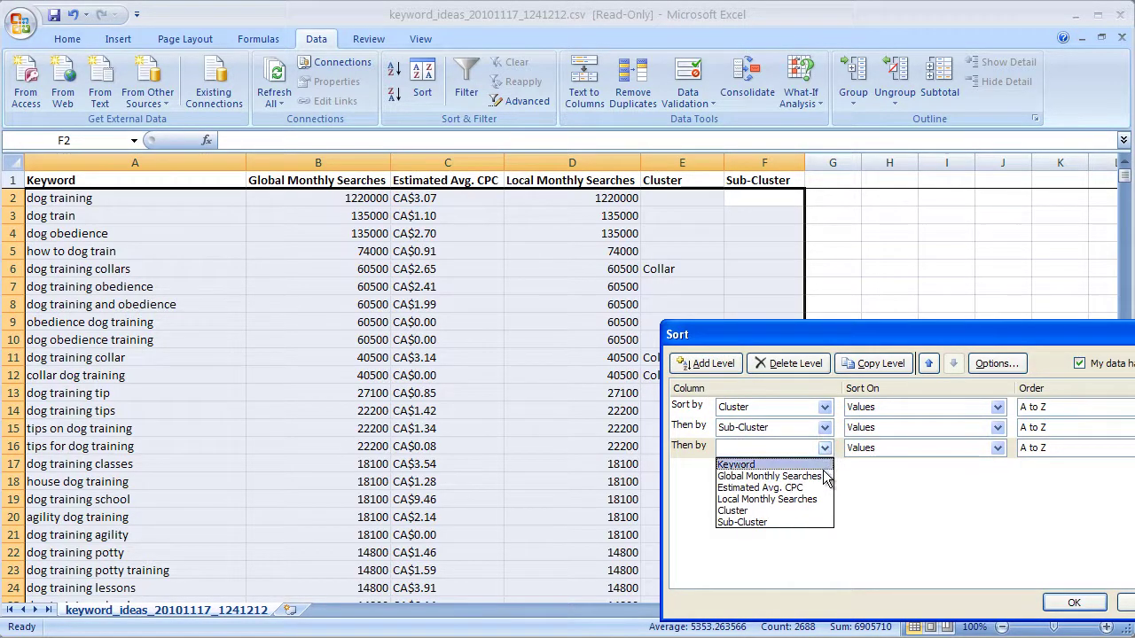
{"action": "left_click", "coordinate": [823, 476]}
{"action": "left_click", "coordinate": [1121, 448]}
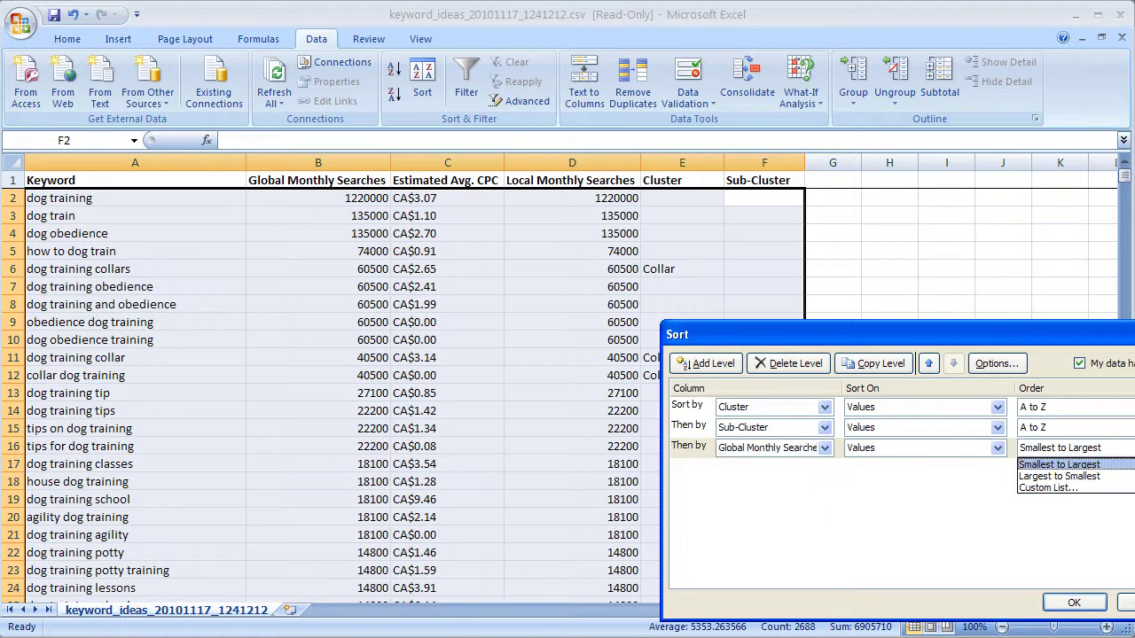
{"action": "key", "text": "Down"}
{"action": "key", "text": "Return"}
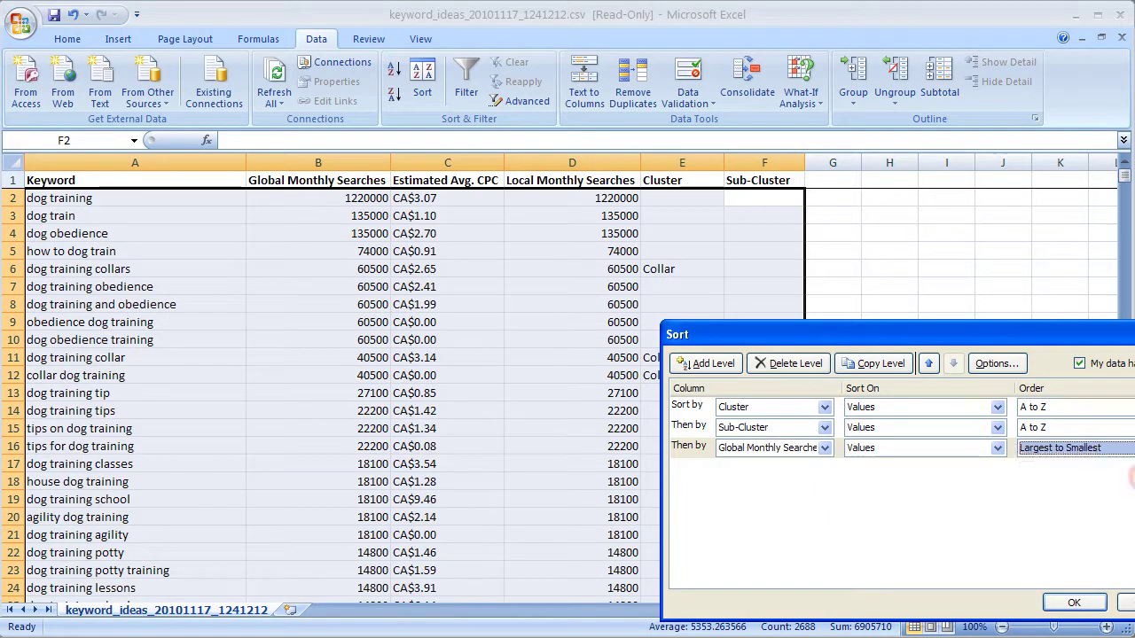
- Add a fourth sort level on Estimated Avg. CPC, ordered Z to A
{"action": "left_click", "coordinate": [718, 364]}
{"action": "left_click", "coordinate": [824, 468]}
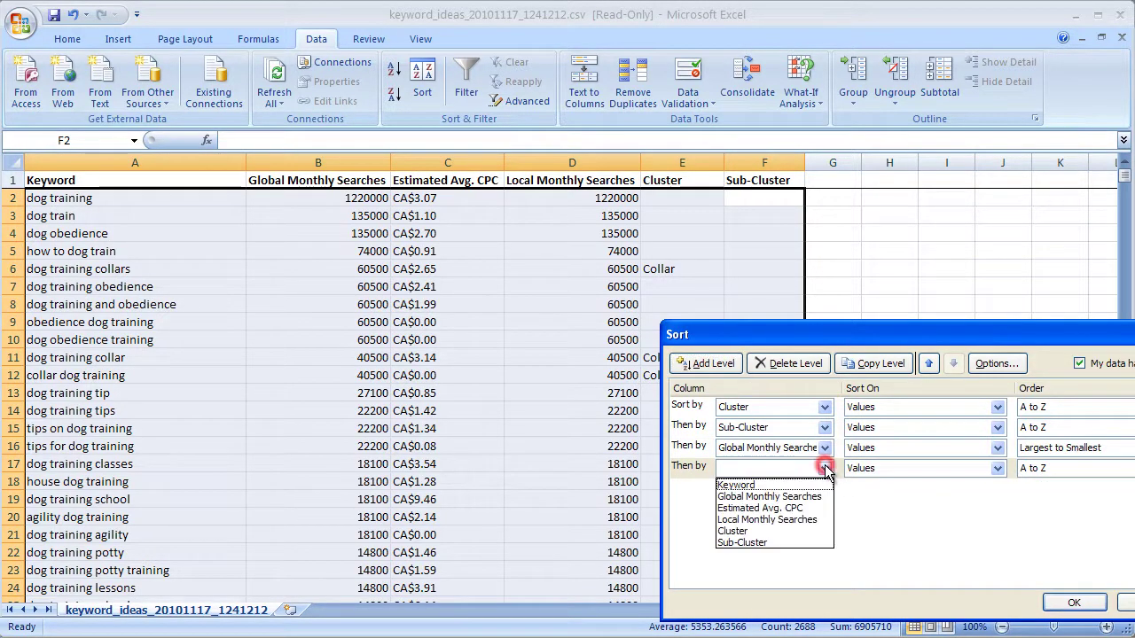
{"action": "left_click", "coordinate": [793, 506]}
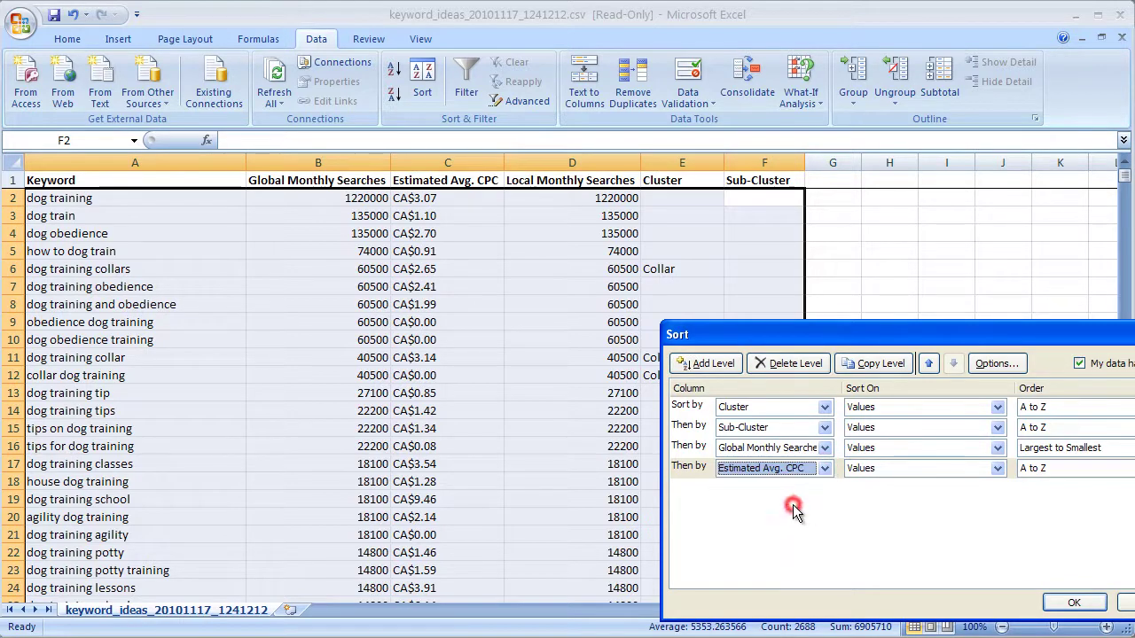
{"action": "left_click", "coordinate": [1108, 468]}
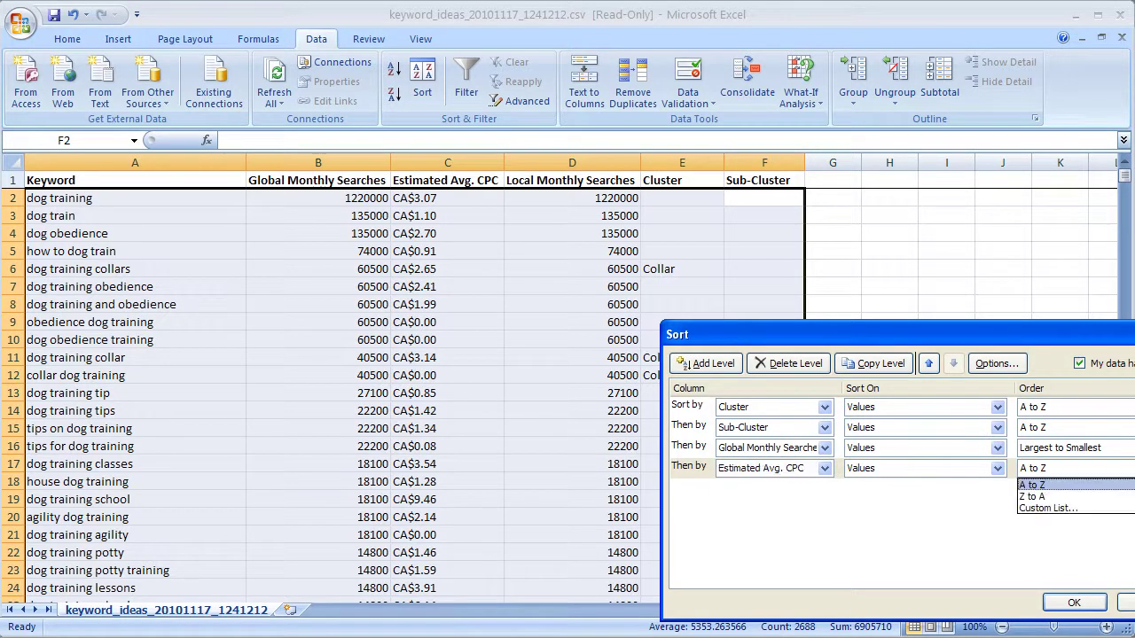
{"action": "left_click", "coordinate": [1113, 497]}
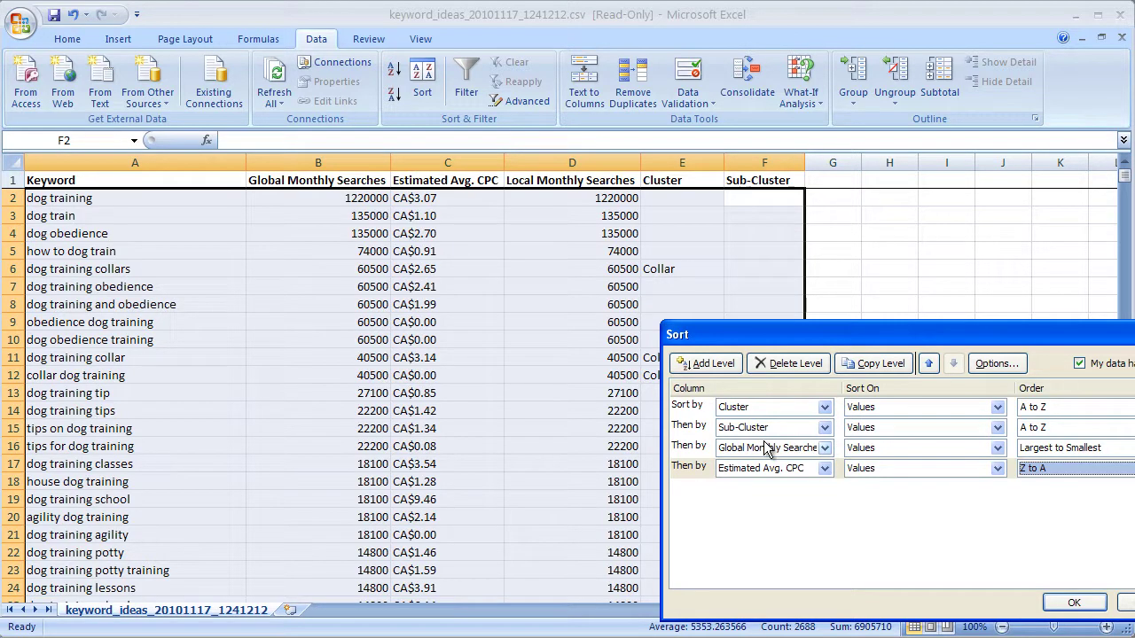
{"action": "left_click", "coordinate": [1073, 604]}
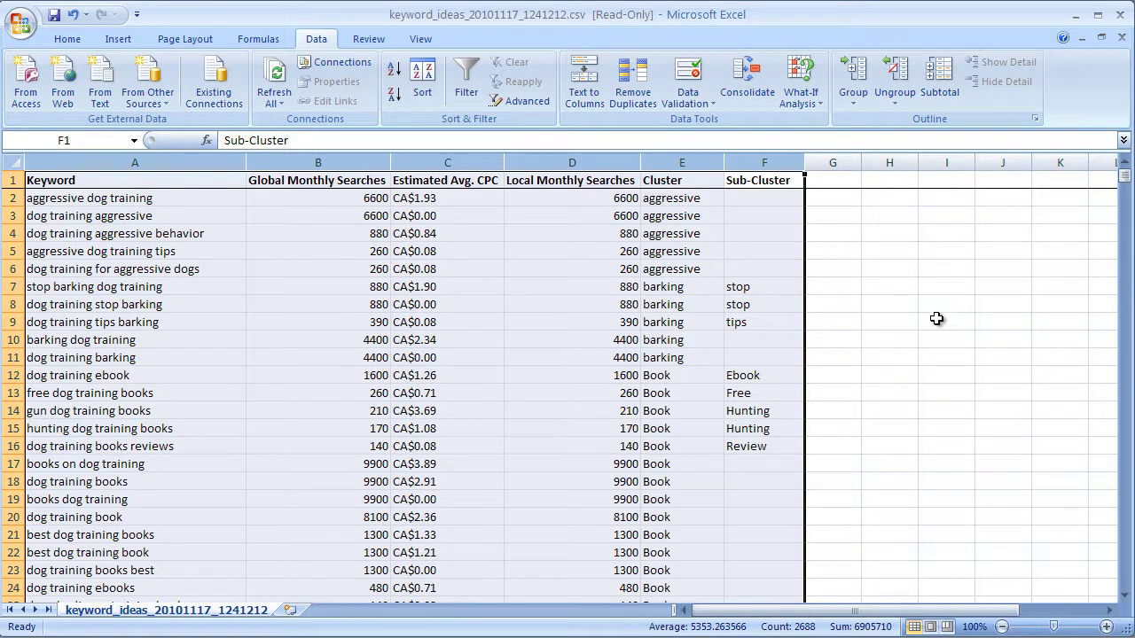
{"action": "scroll", "coordinate": [835, 337], "scroll_direction": "down", "scroll_amount": 7}
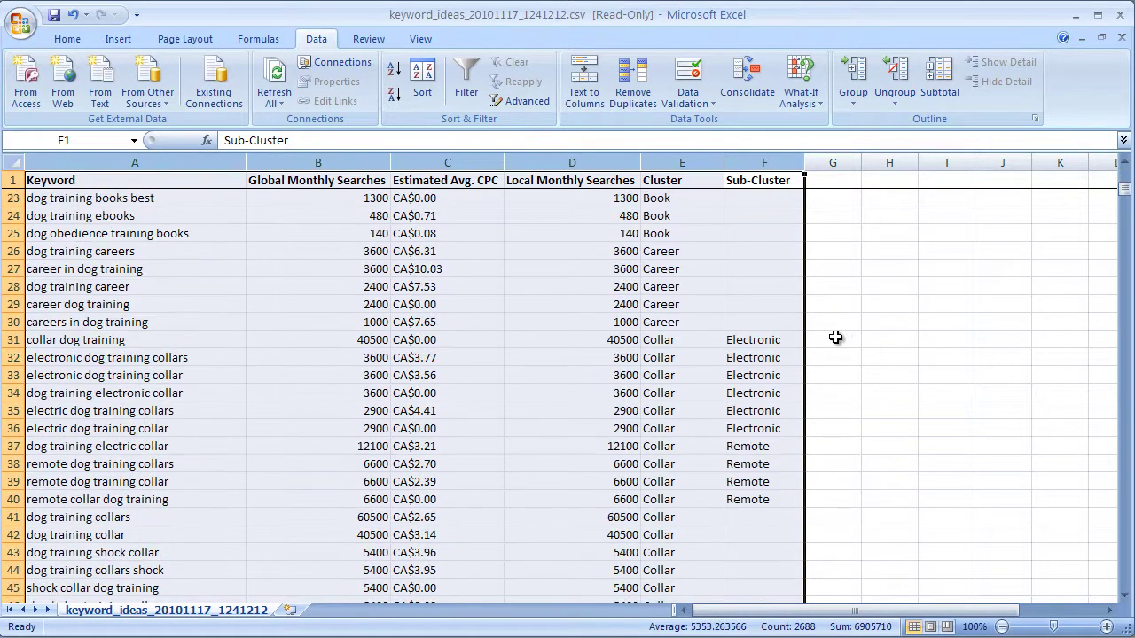
{"action": "scroll", "coordinate": [835, 337], "scroll_direction": "down", "scroll_amount": 16}
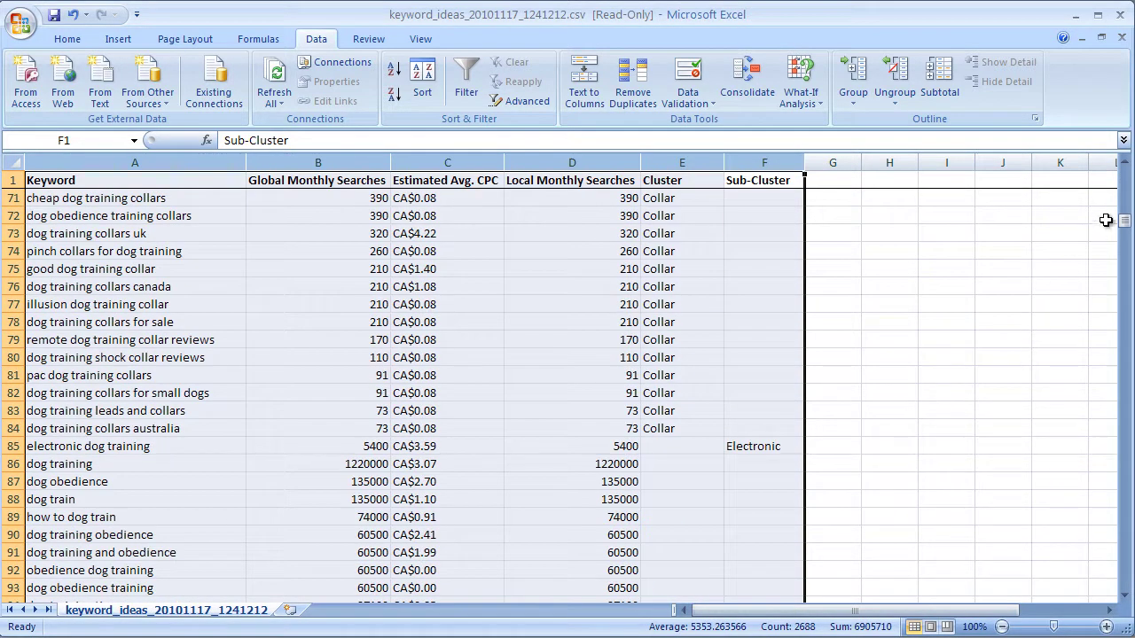
{"action": "left_click_drag", "start_coordinate": [1122, 221], "coordinate": [1123, 182]}
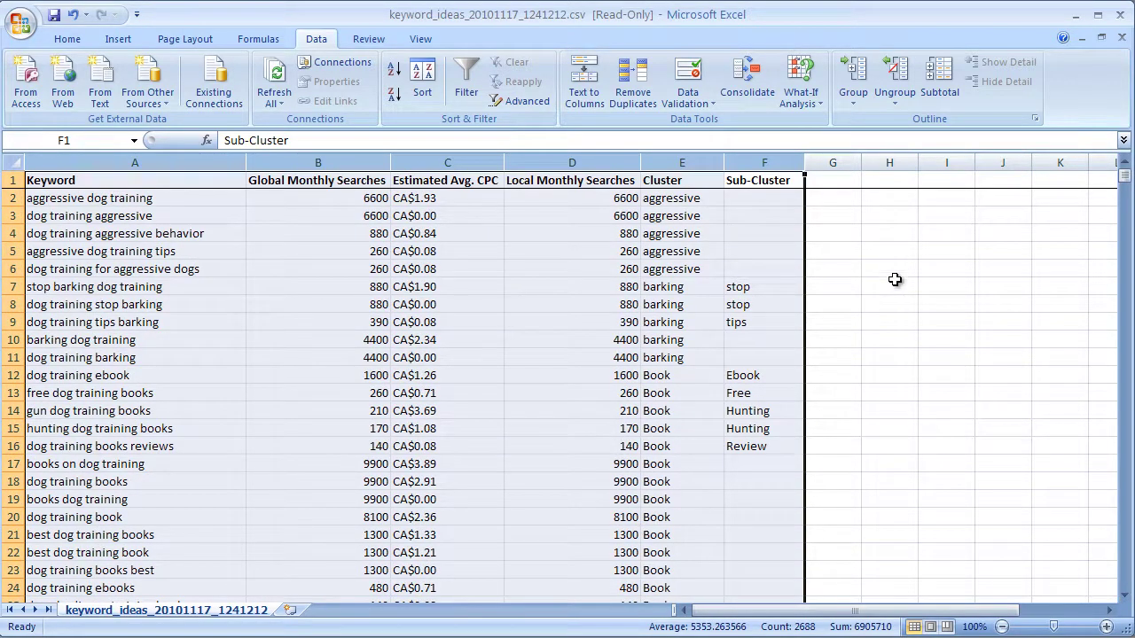
{"action": "left_click", "coordinate": [685, 198]}
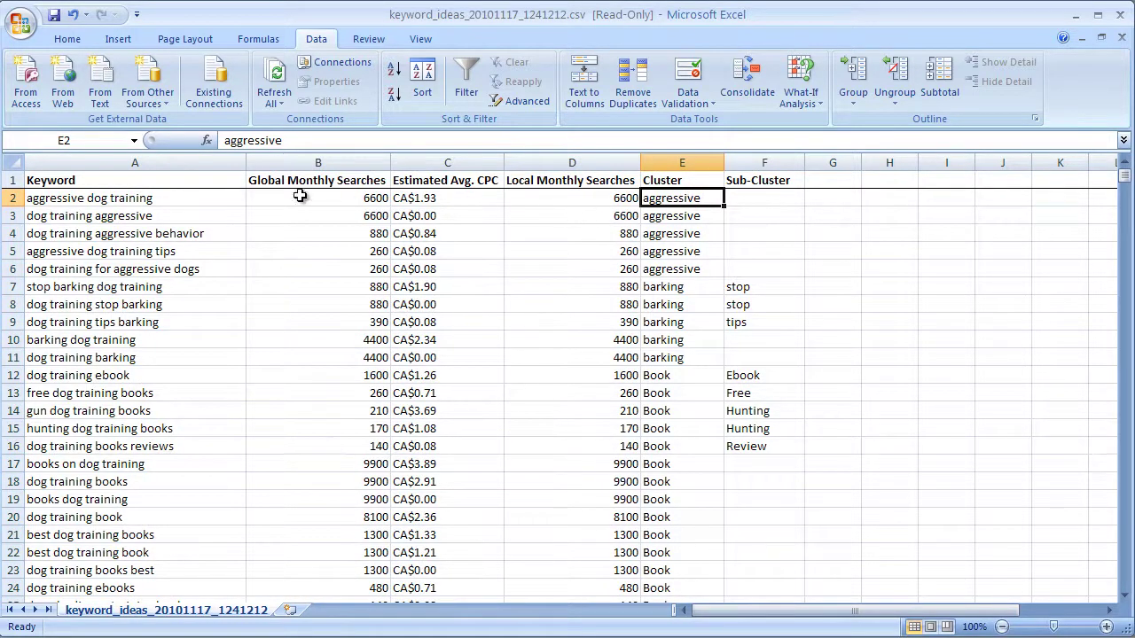
{"action": "left_click", "coordinate": [355, 197]}
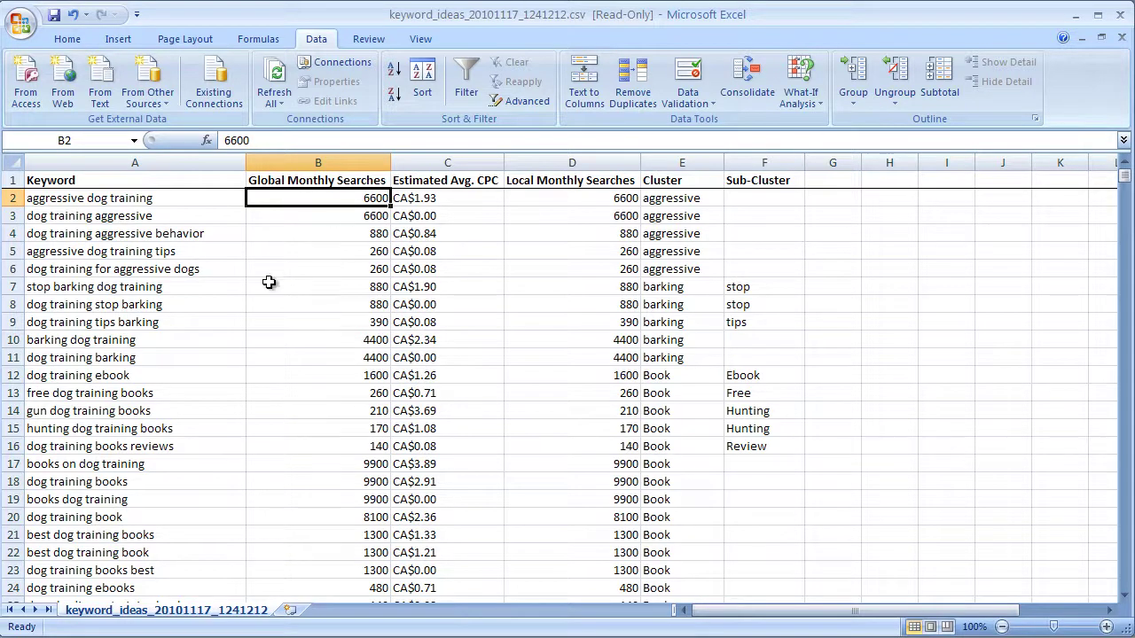
{"action": "left_click", "coordinate": [197, 306]}
{"action": "left_click", "coordinate": [198, 290]}
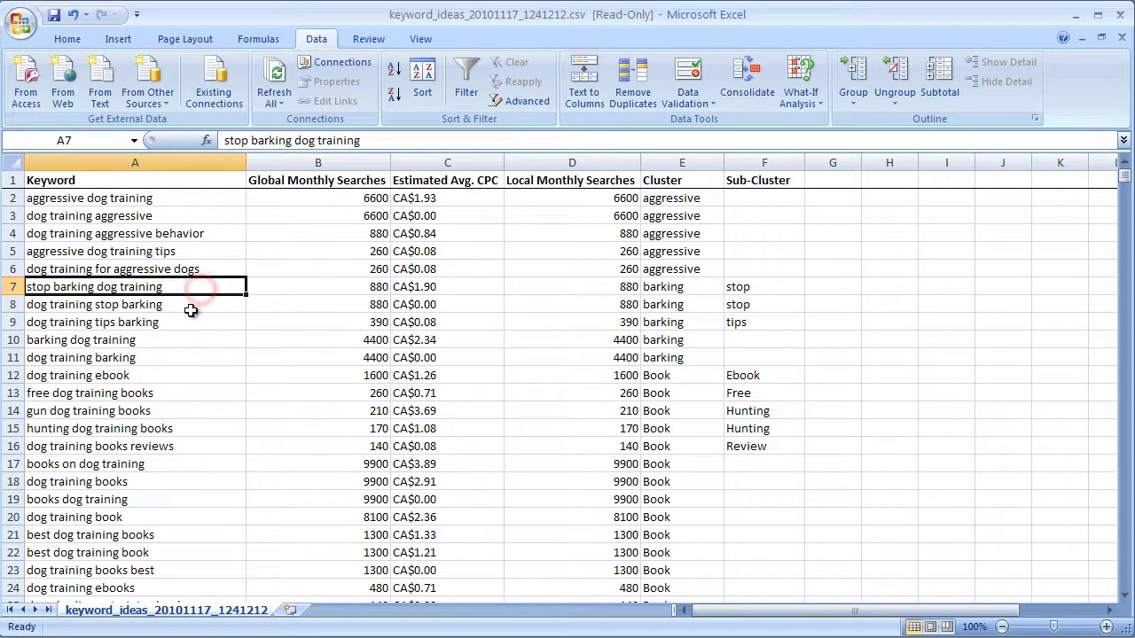
{"action": "left_click", "coordinate": [190, 307]}
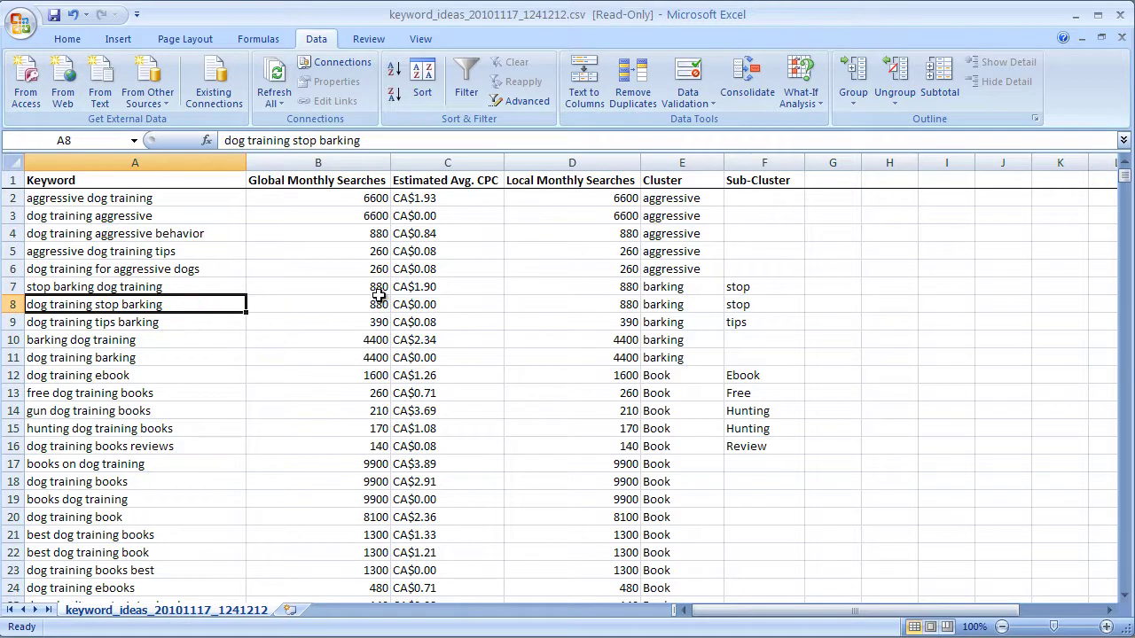
{"action": "left_click", "coordinate": [661, 286]}
{"action": "left_click", "coordinate": [675, 199]}
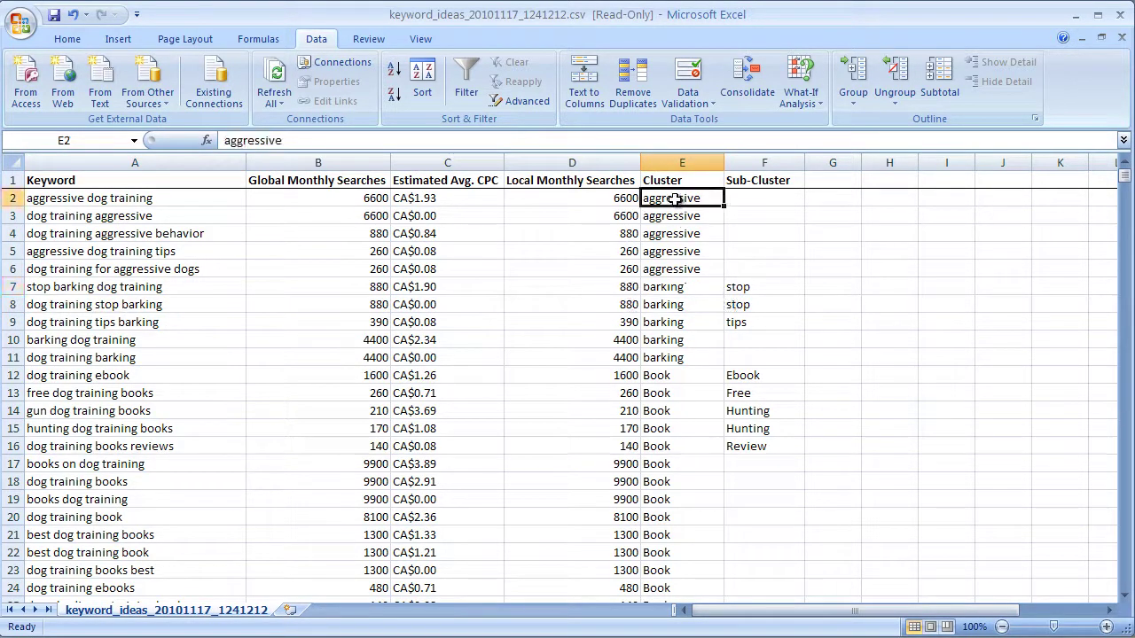
{"action": "left_click_drag", "start_coordinate": [675, 199], "coordinate": [675, 347]}
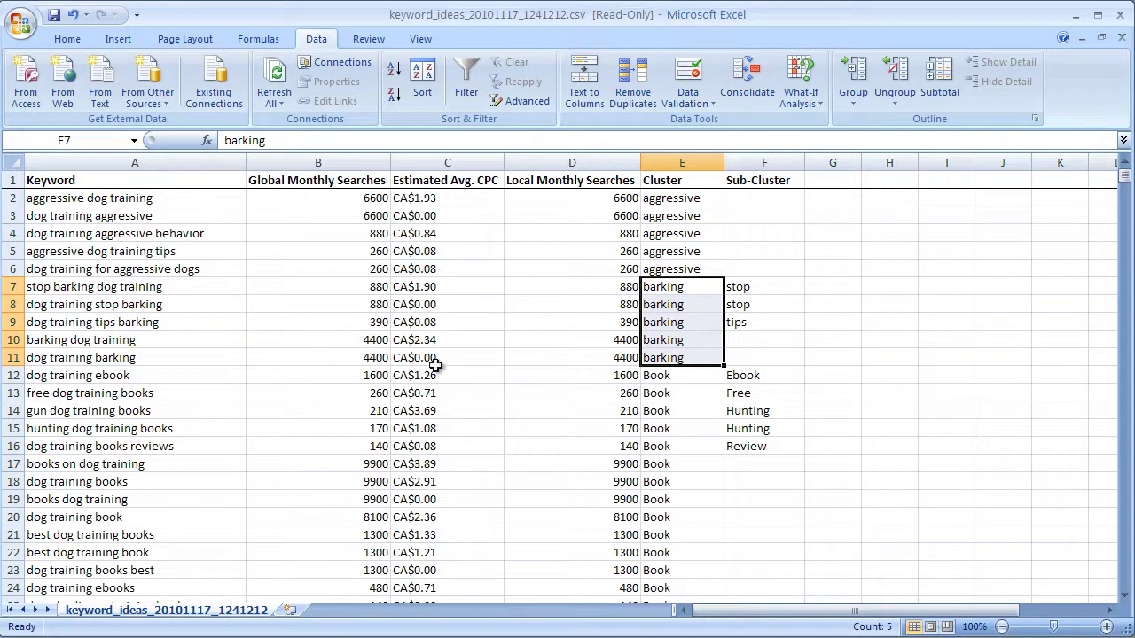
{"action": "left_click", "coordinate": [450, 410]}
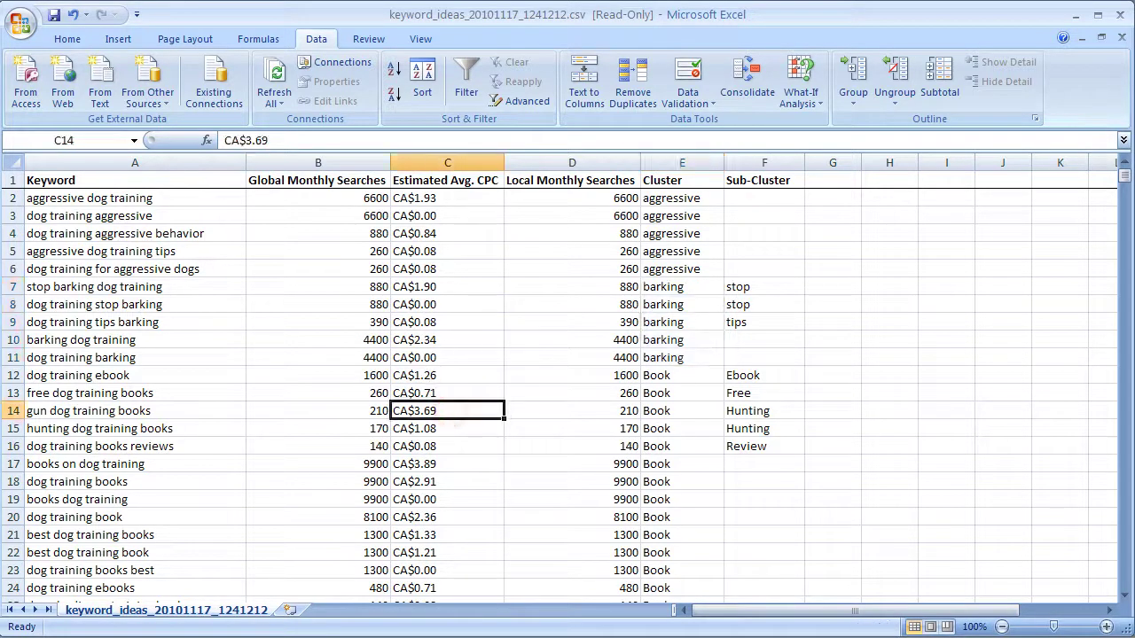